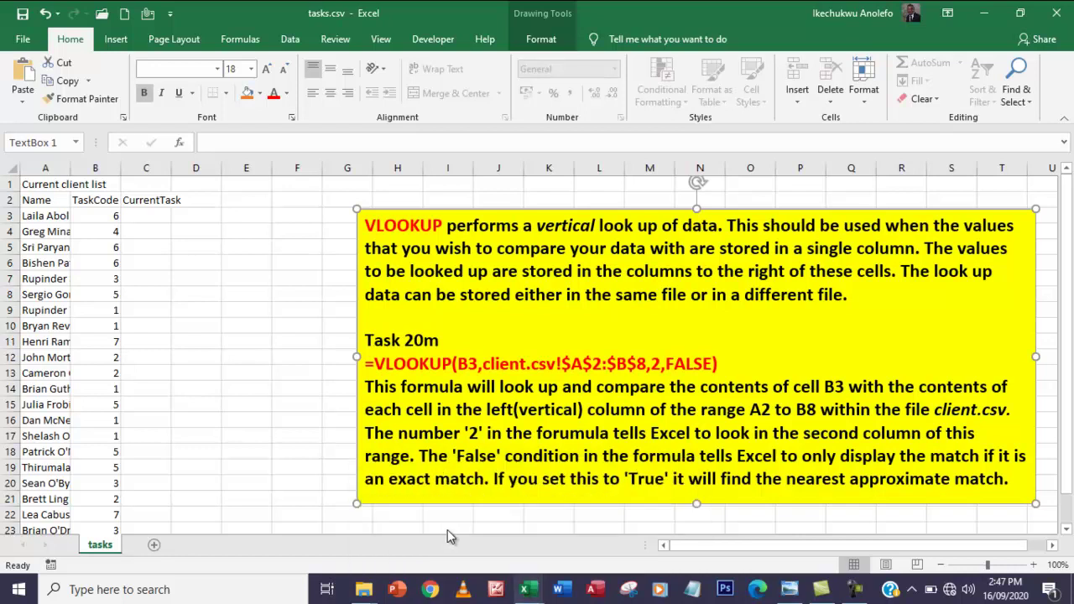
# Bring client.csv, with TaskCodes 1–7 and their client names, to the front.
pyautogui.hotkey('alt', 'Tab')
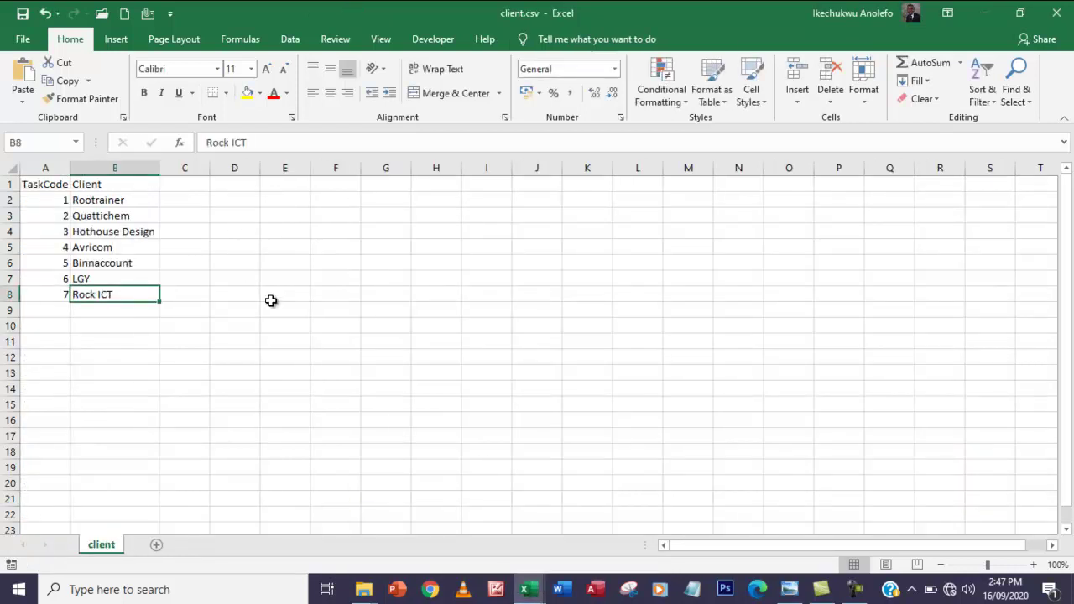
# Save the tasks workbook as Excel Workbook 'task 20m' in Exercises > Microsoft Excel.
pyautogui.click(981, 10)
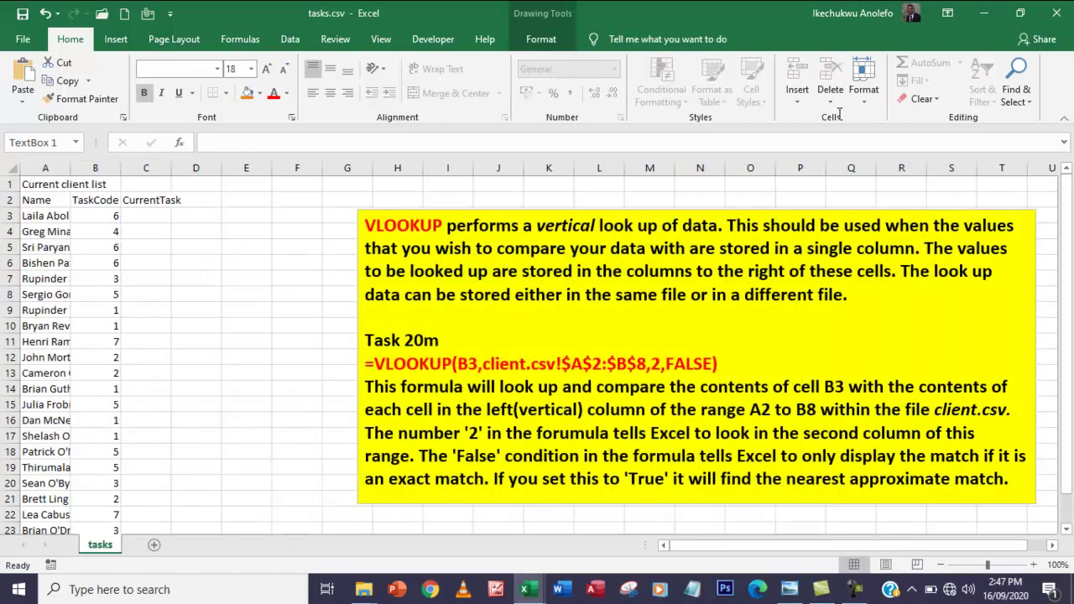
pyautogui.click(22, 42)
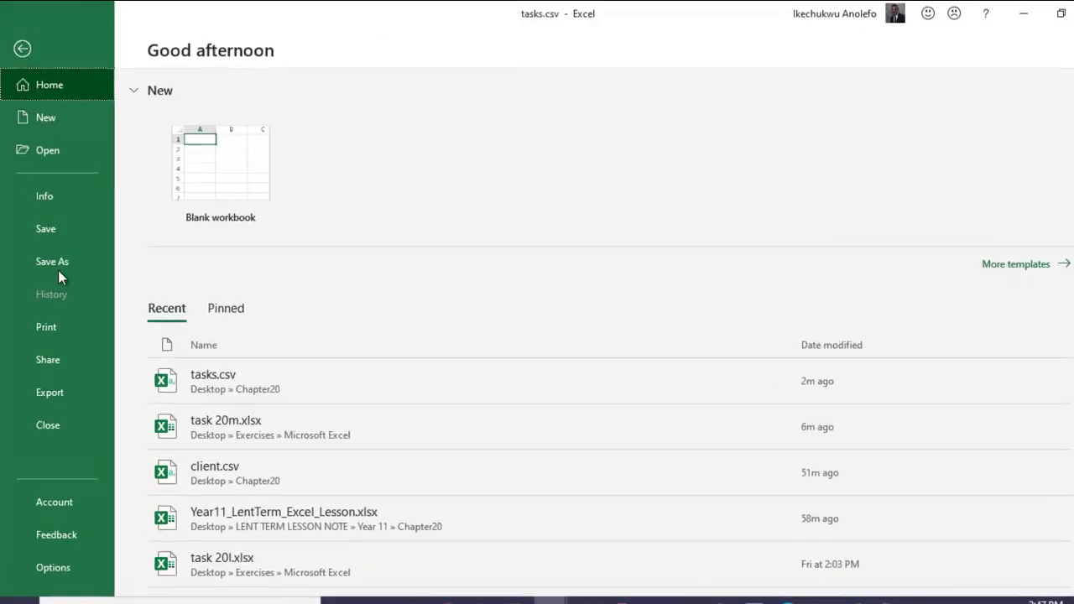
pyautogui.click(56, 252)
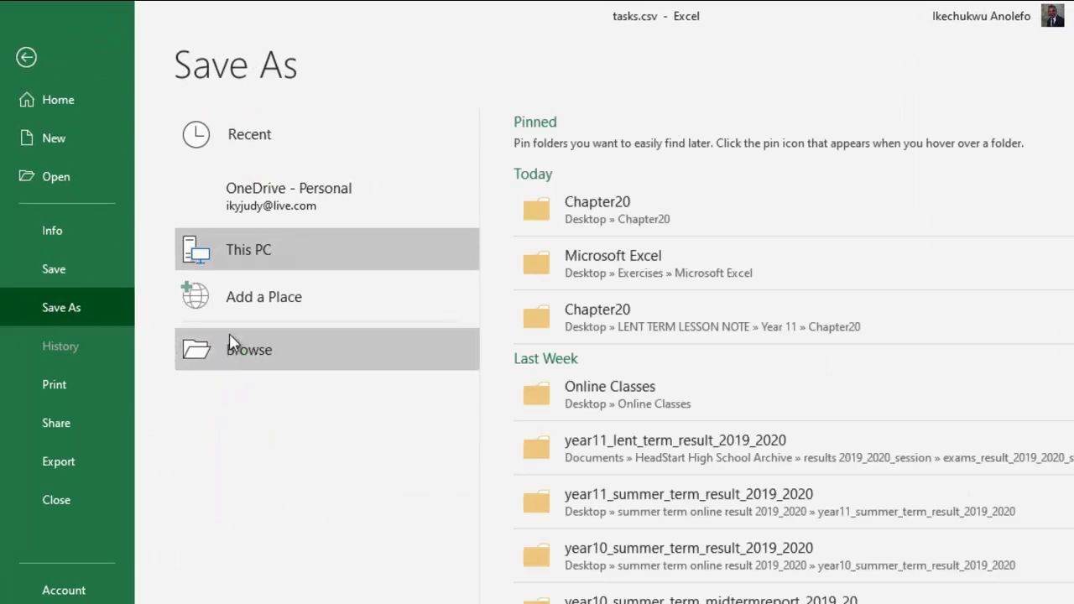
pyautogui.click(277, 357)
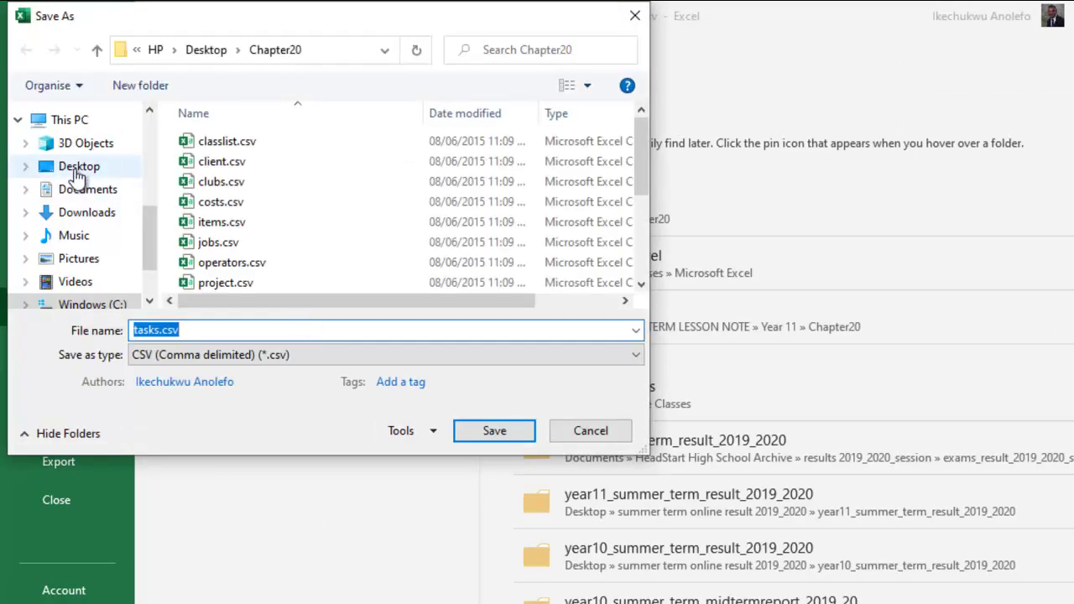
pyautogui.click(75, 168)
pyautogui.doubleClick(249, 241)
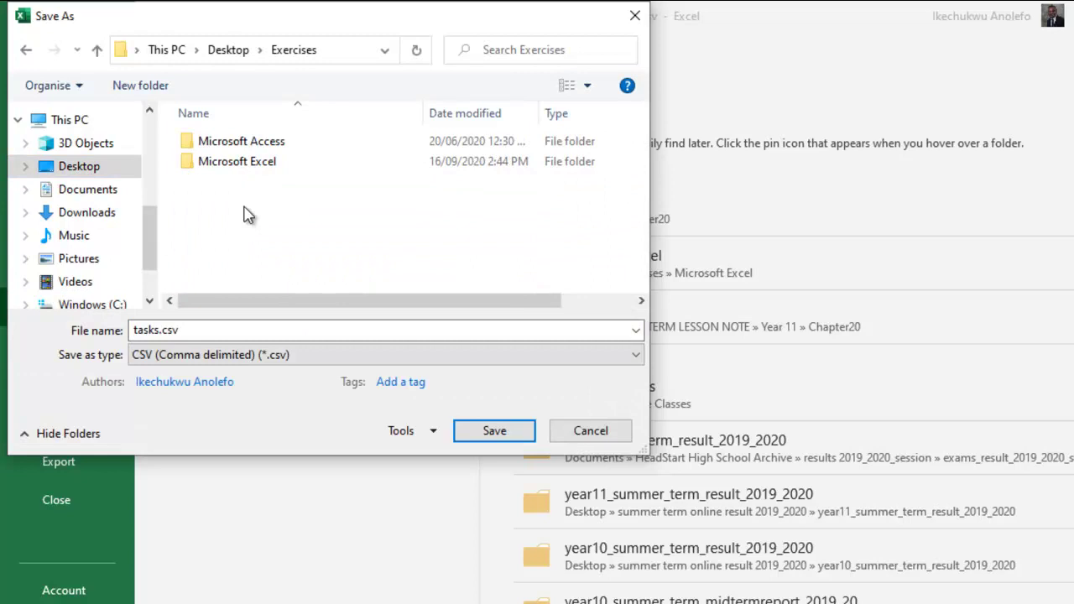
pyautogui.click(233, 166)
pyautogui.doubleClick(233, 168)
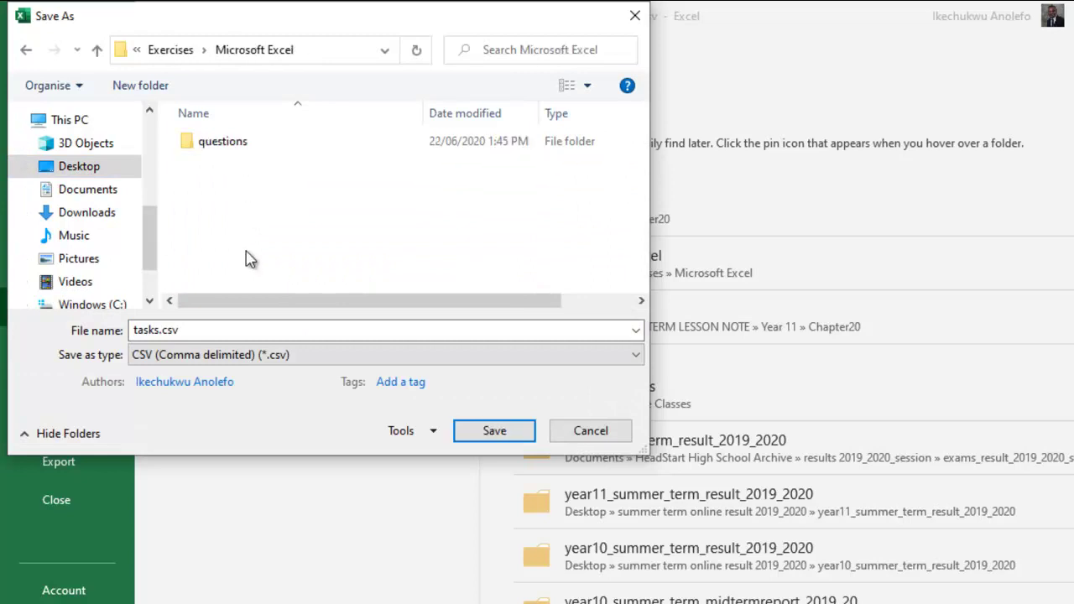
pyautogui.click(232, 357)
pyautogui.click(220, 10)
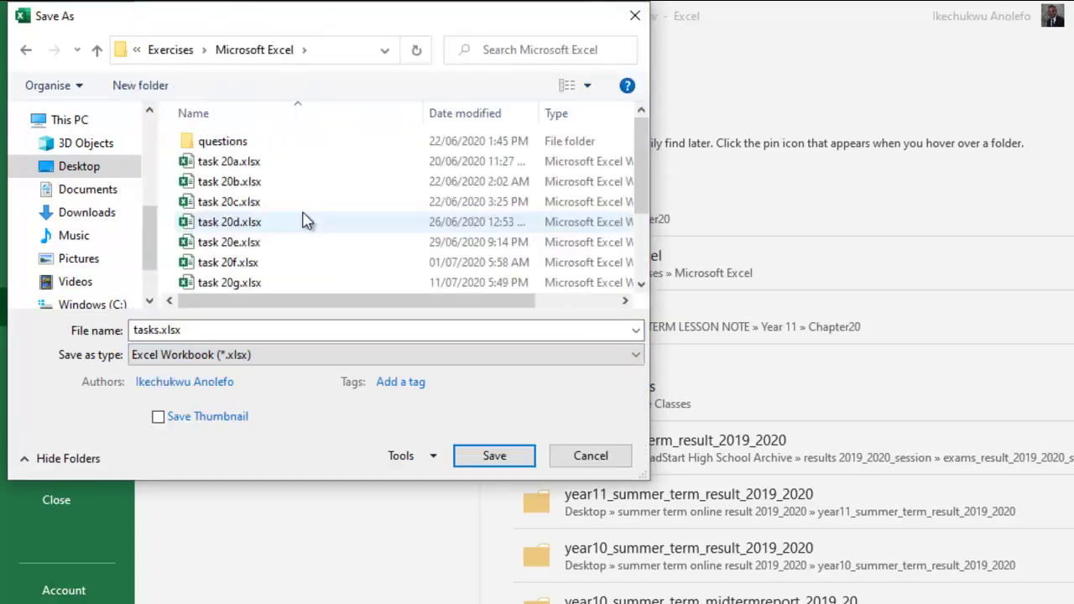
pyautogui.click(208, 329)
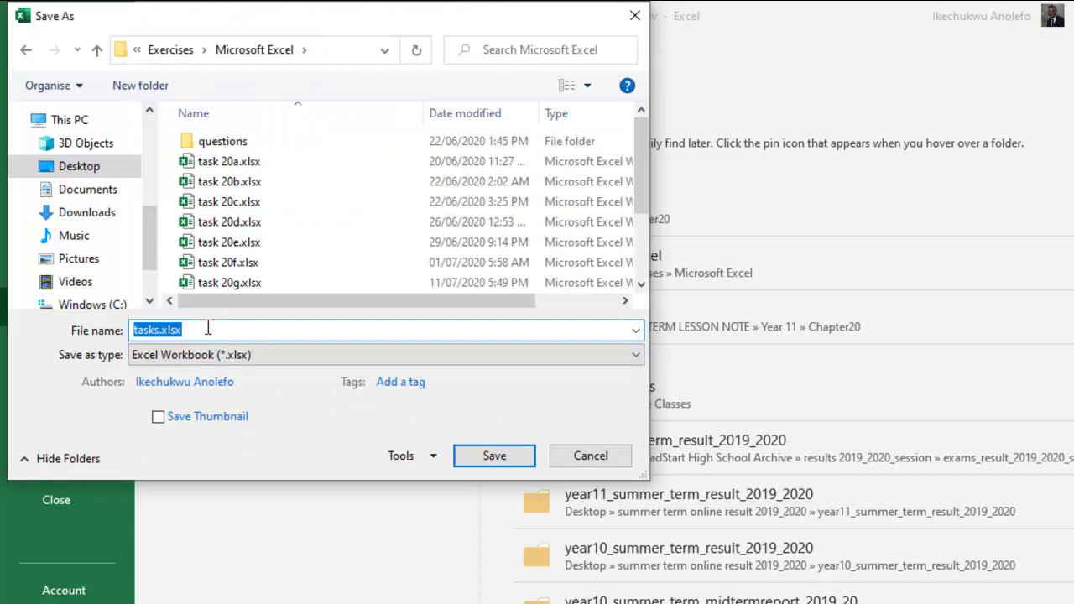
pyautogui.write('task ')
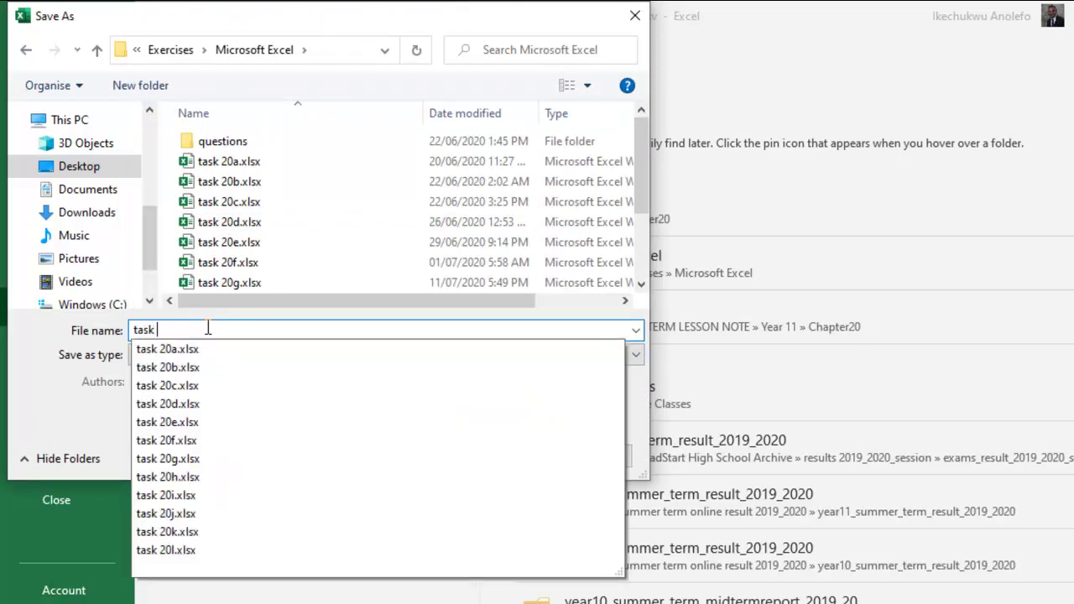
pyautogui.write('20m')
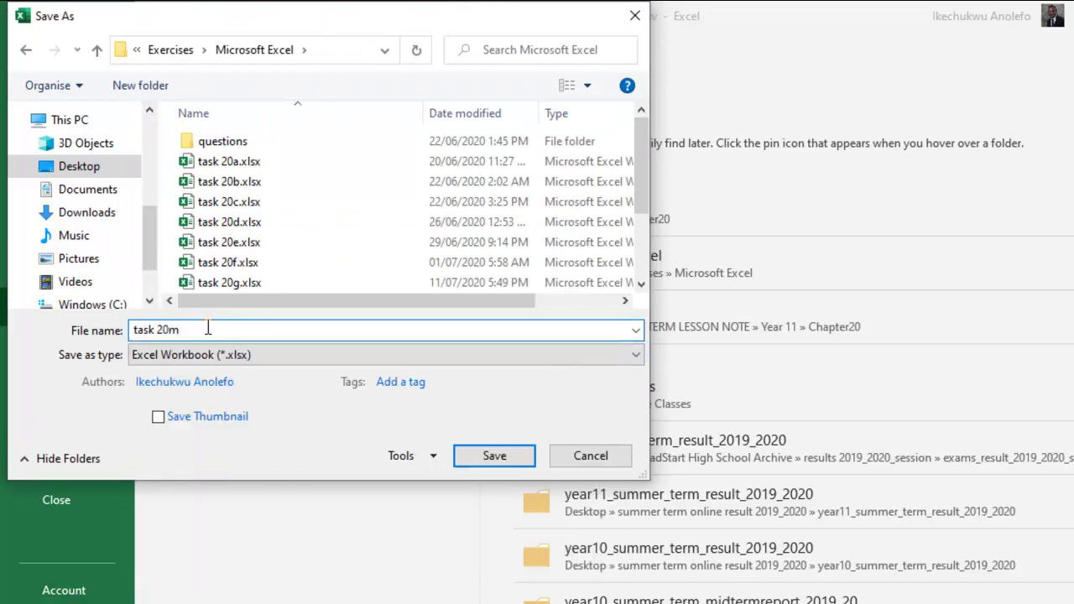
pyautogui.click(472, 460)
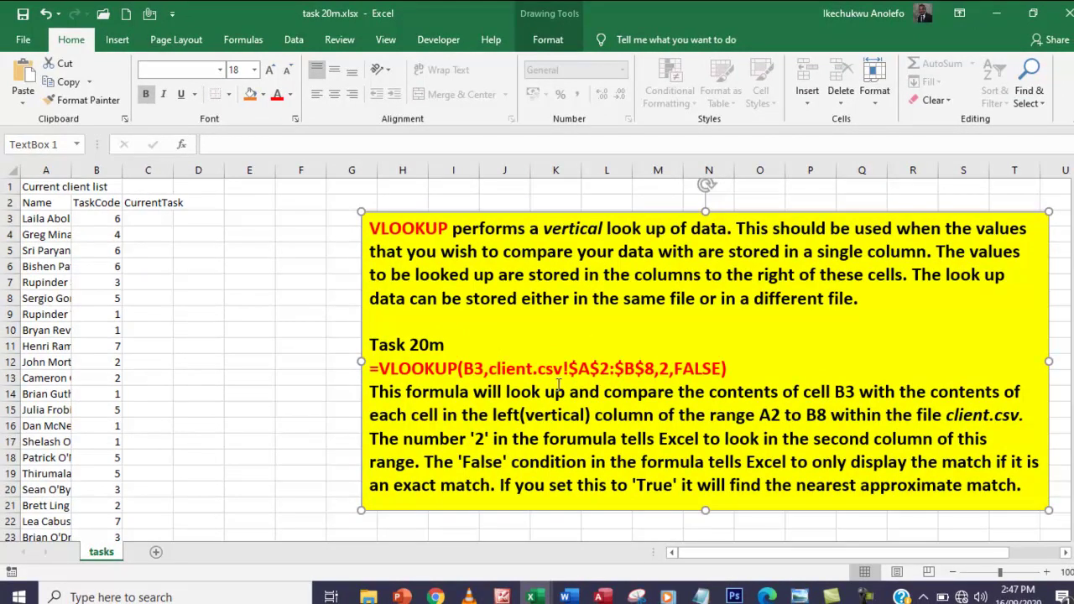
pyautogui.click(151, 224)
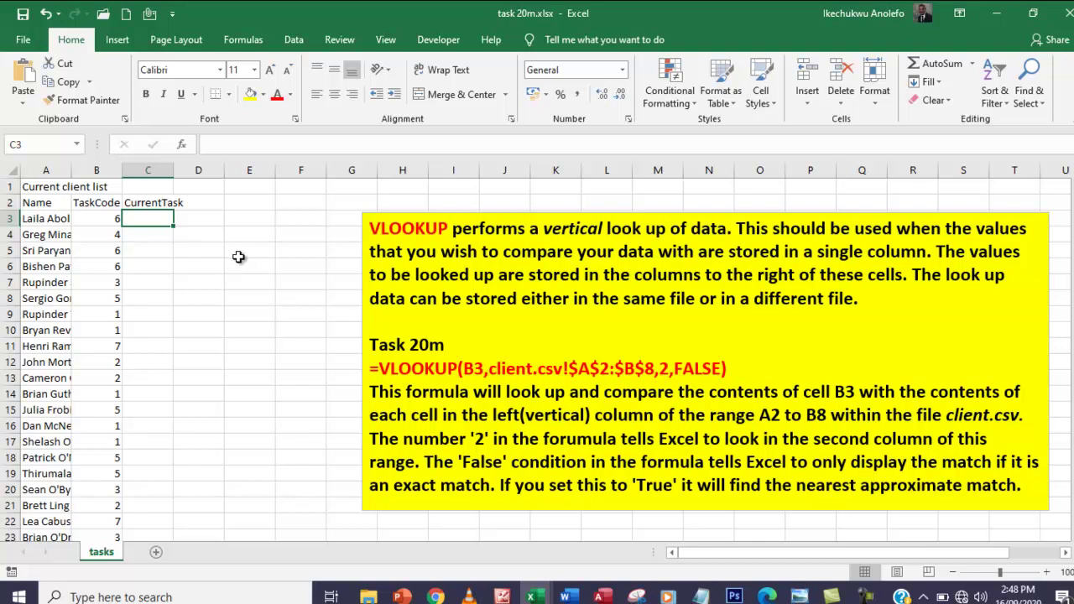
pyautogui.moveTo(537, 596)
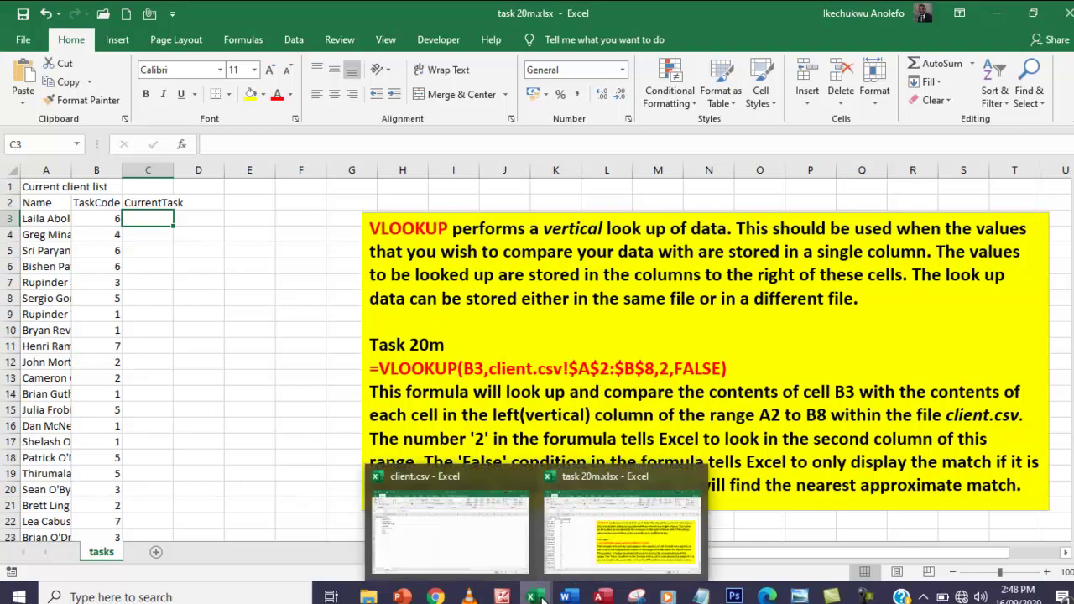
pyautogui.click(428, 507)
pyautogui.click(68, 205)
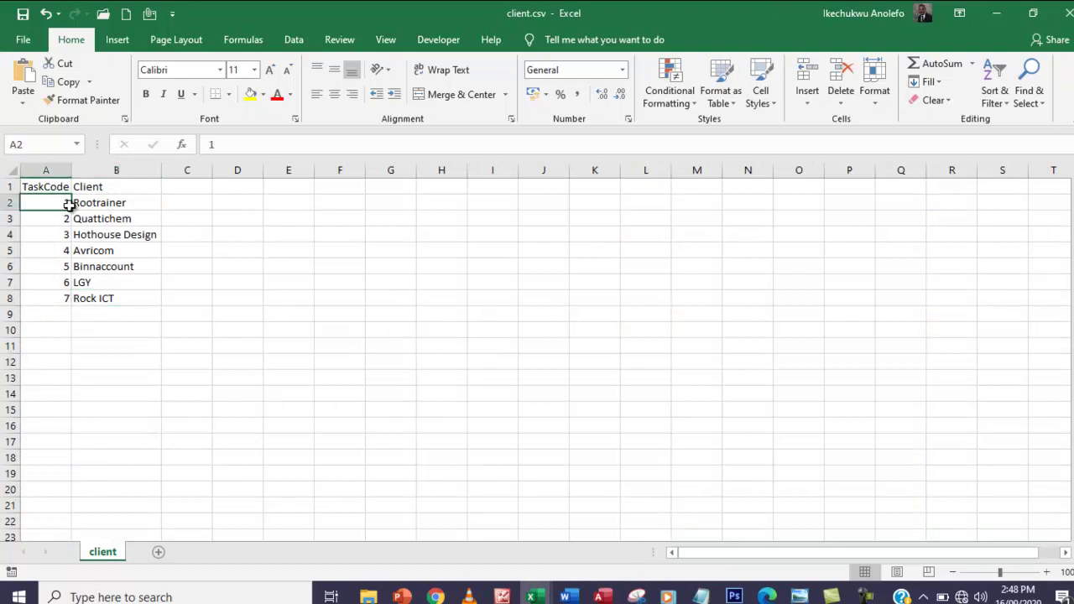
pyautogui.moveTo(69, 205); pyautogui.dragTo(121, 297)
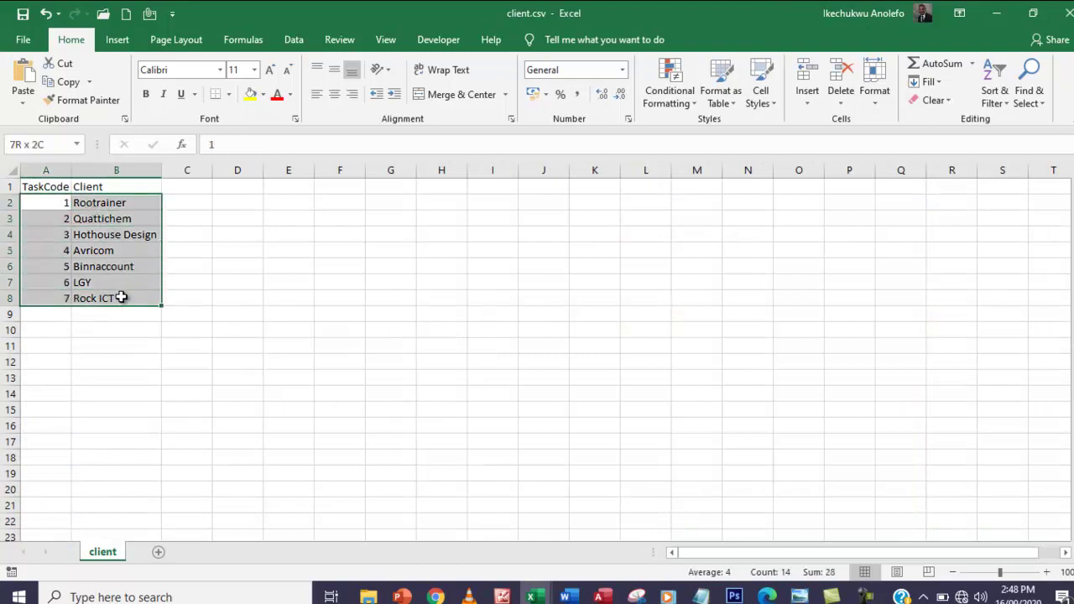
pyautogui.click(124, 217)
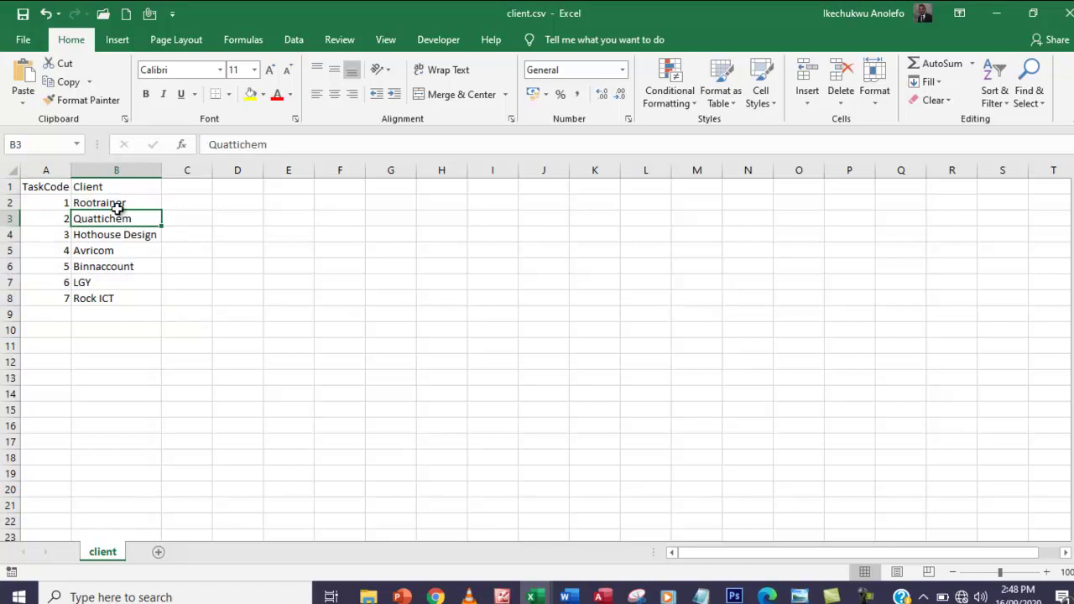
pyautogui.moveTo(115, 204); pyautogui.dragTo(115, 299)
pyautogui.write('Rootrainer Quattichem Hothouse Design Avricom Binnaccount LGY Rock ICT')
pyautogui.moveTo(52, 204); pyautogui.dragTo(53, 294)
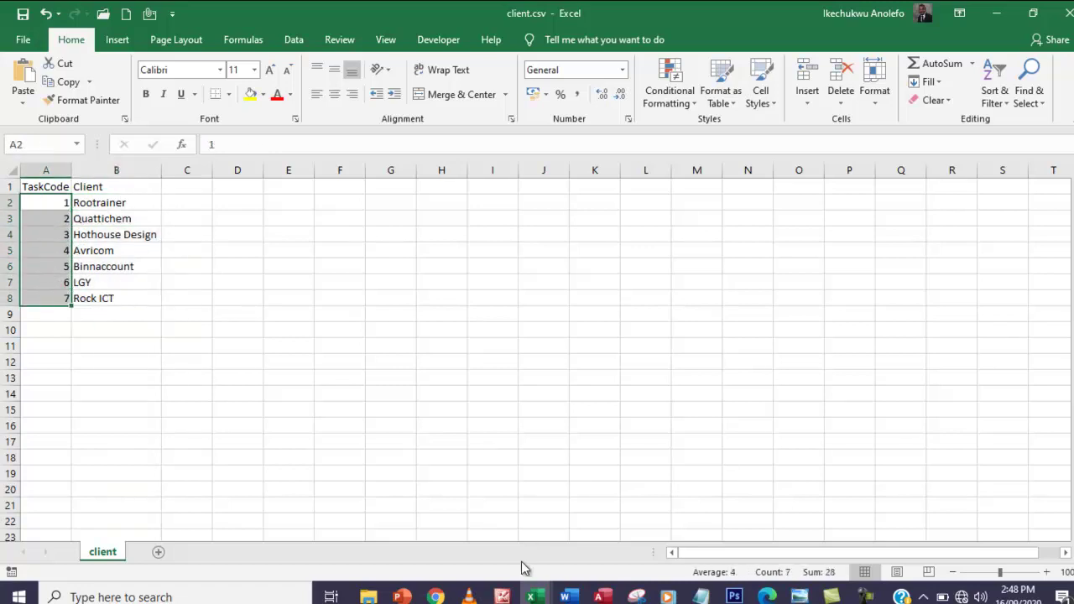
pyautogui.moveTo(532, 592)
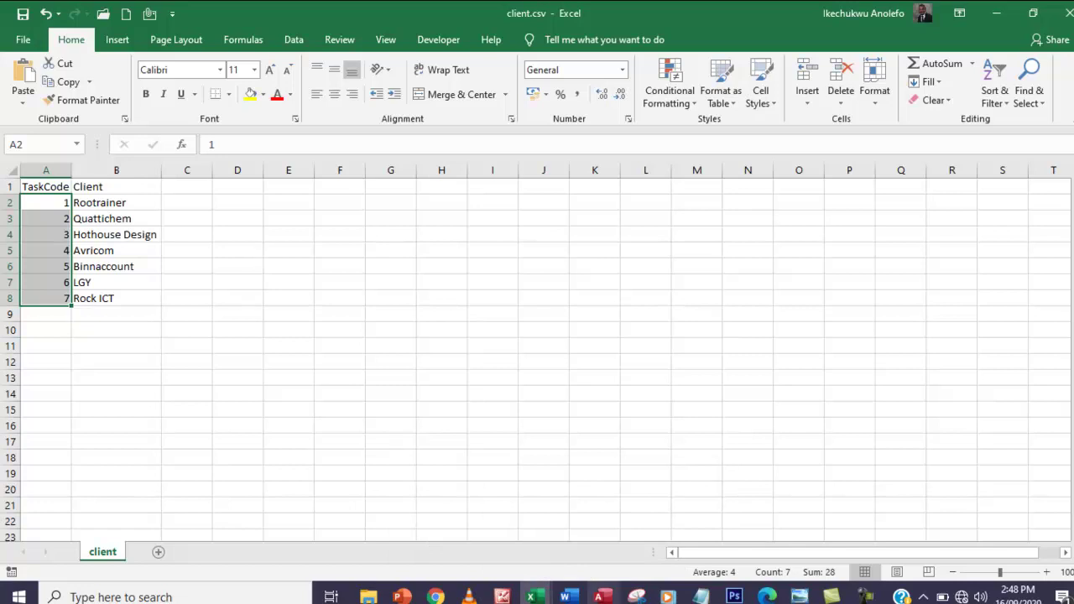
pyautogui.click(603, 550)
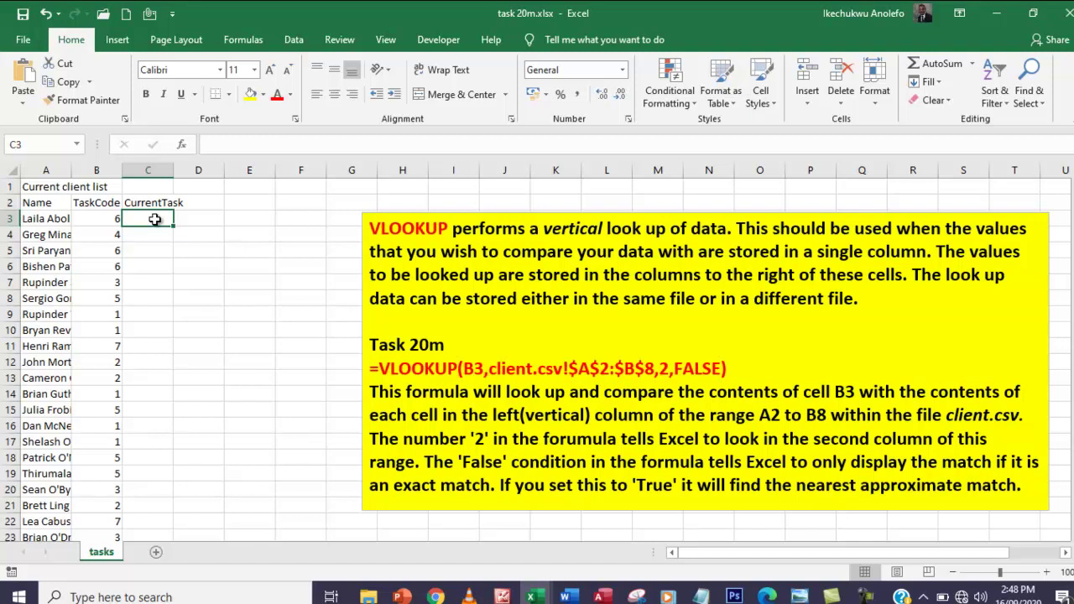
# Begin C3's formula as =VLOOKUP(B3, with B3 as the lookup value.
pyautogui.write('=')
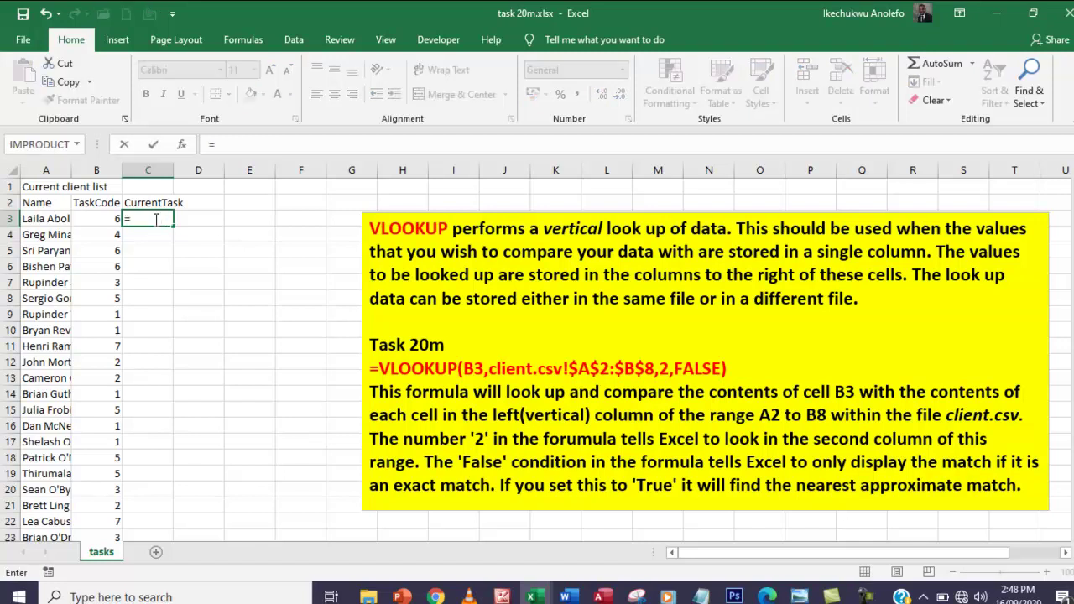
pyautogui.write('vlo')
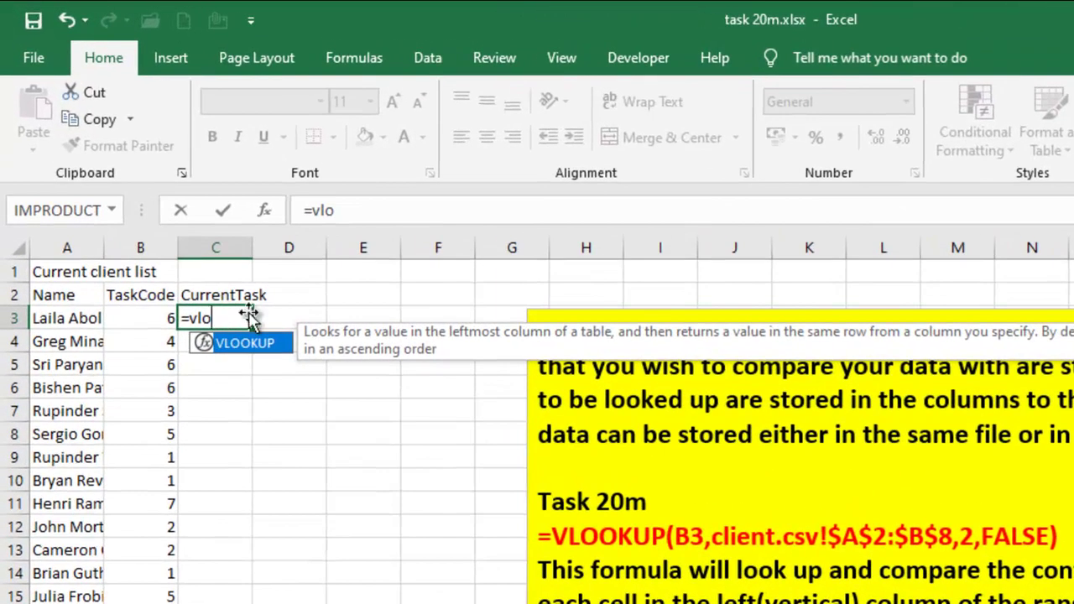
pyautogui.doubleClick(254, 343)
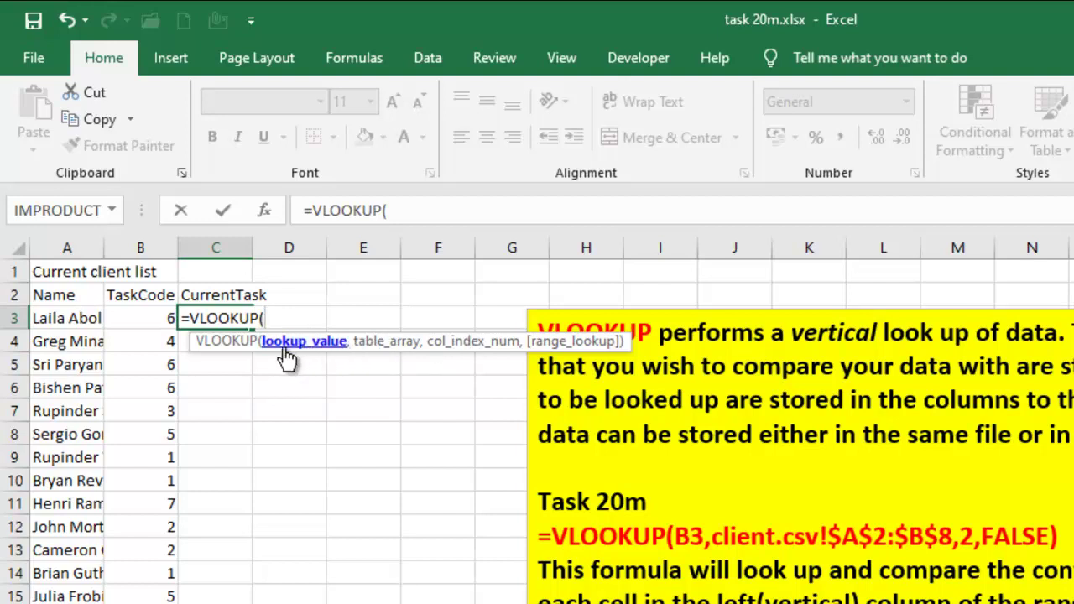
pyautogui.click(140, 324)
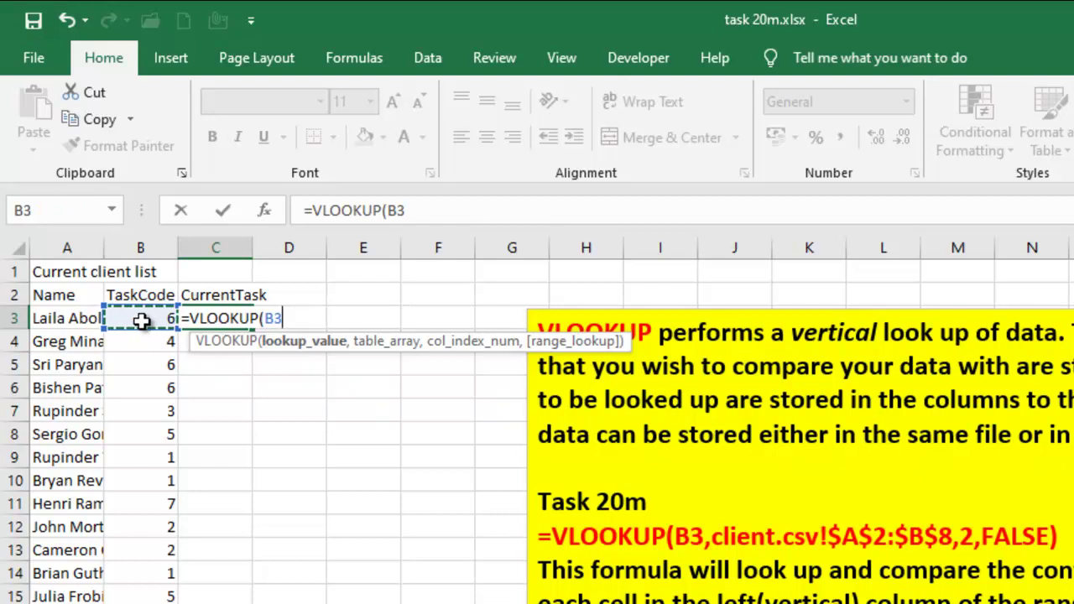
pyautogui.write(',')
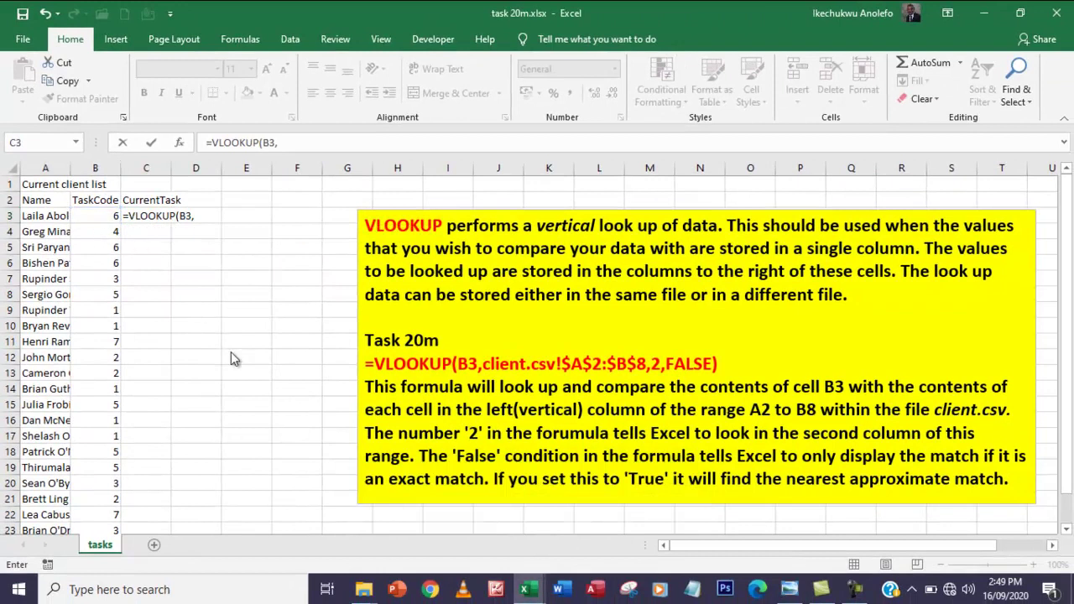
# Use the client.csv table A2:B8 as the VLOOKUP table range.
pyautogui.moveTo(524, 589)
pyautogui.click(449, 537)
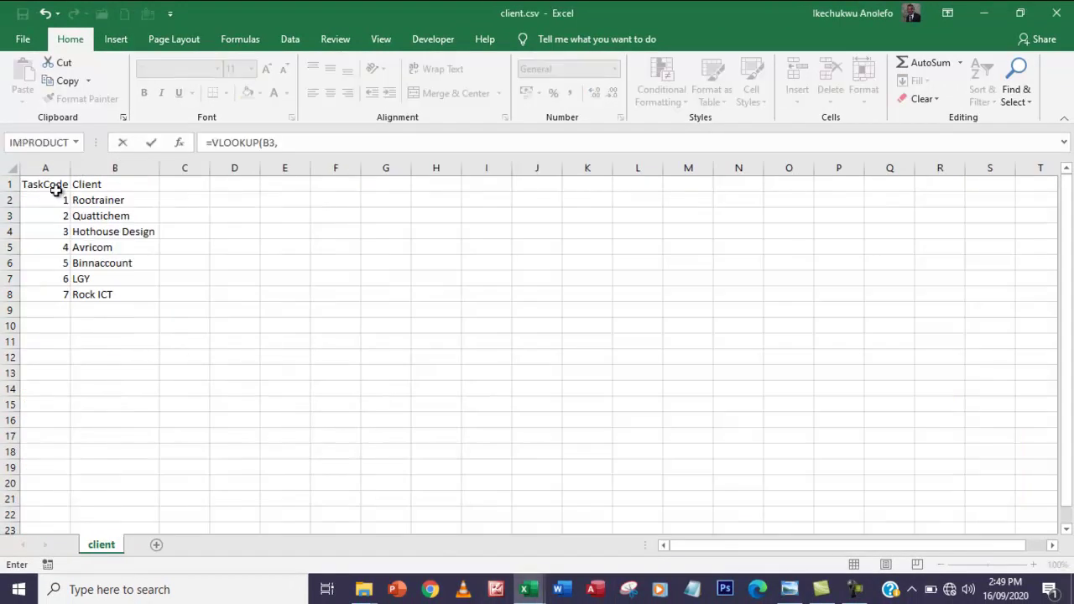
pyautogui.moveTo(42, 200); pyautogui.dragTo(119, 297)
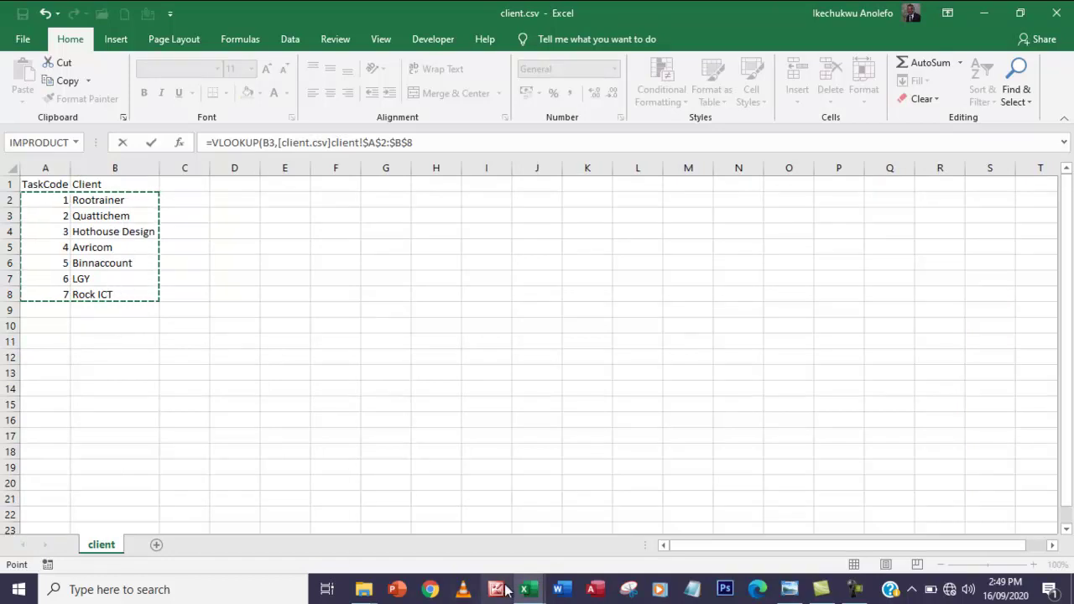
pyautogui.moveTo(526, 590)
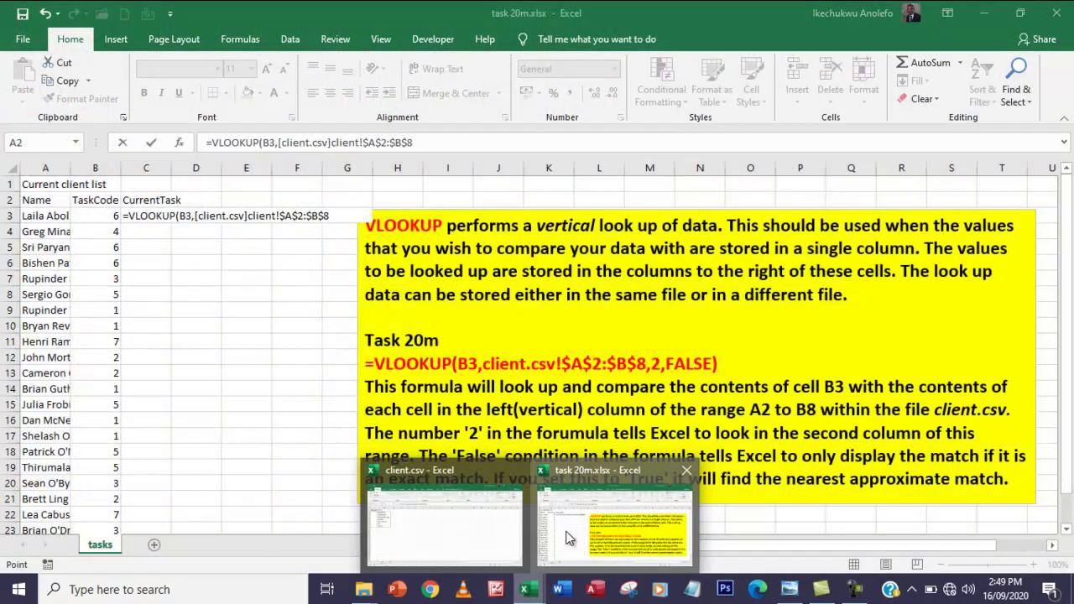
pyautogui.click(567, 537)
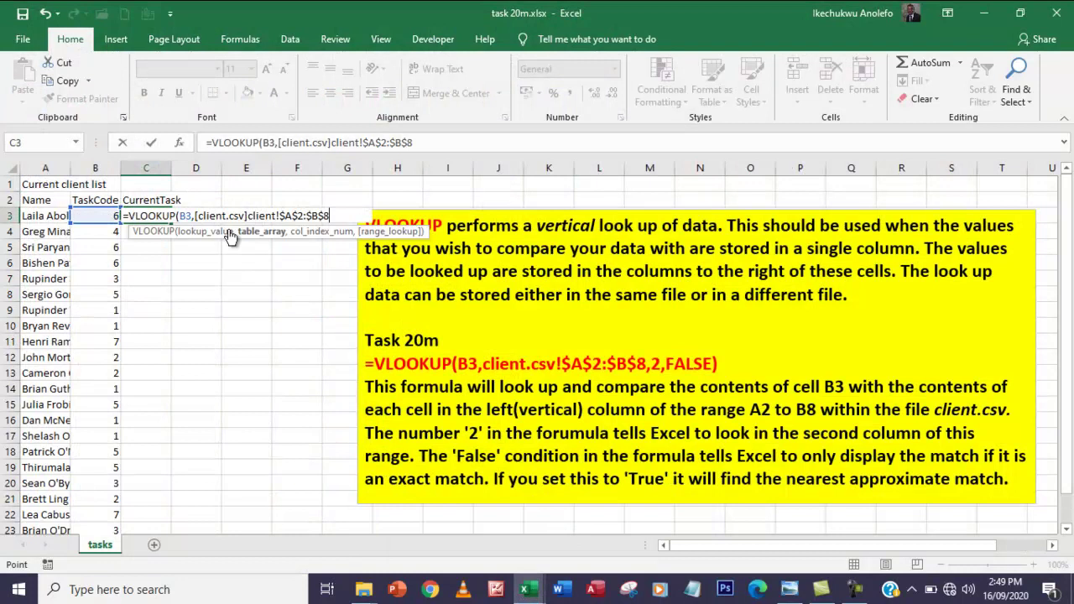
# Finish the formula with column 2 and FALSE exact match, returning LGY for B3.
pyautogui.write(',2')
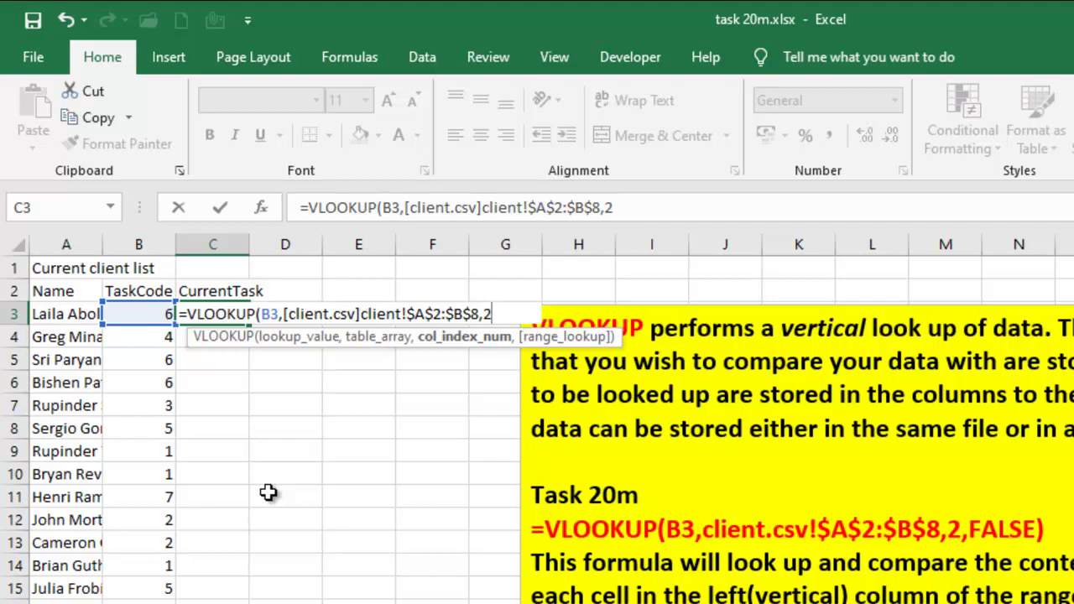
pyautogui.write(',')
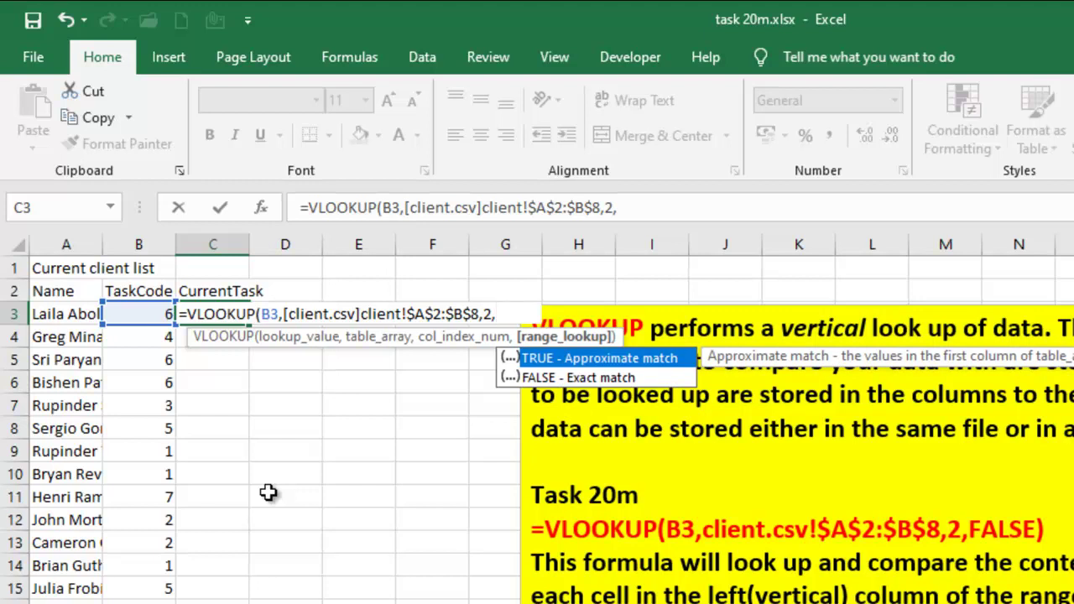
pyautogui.doubleClick(554, 378)
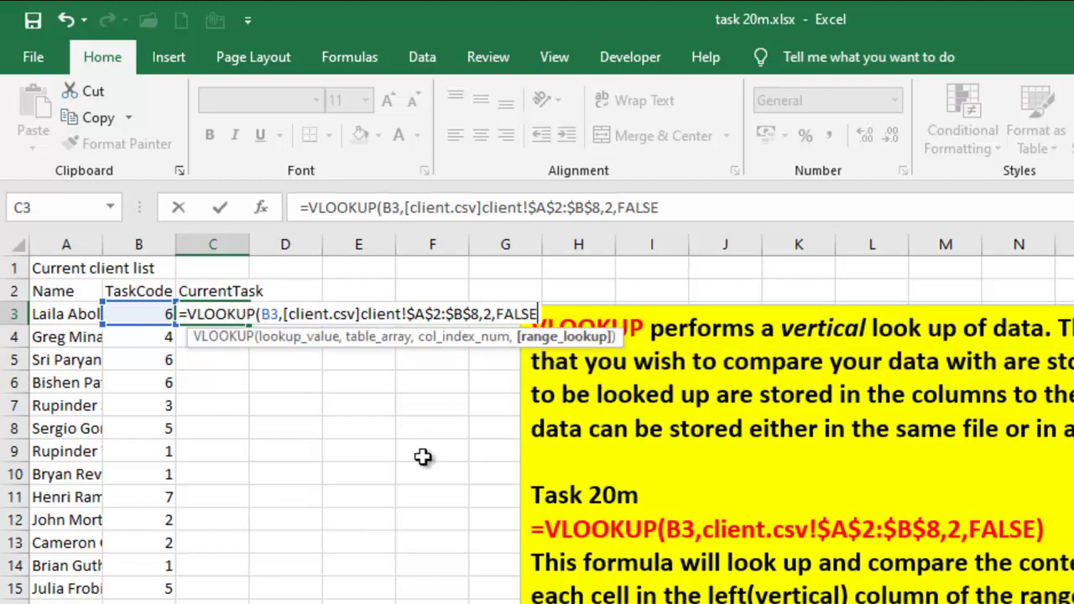
pyautogui.write(')')
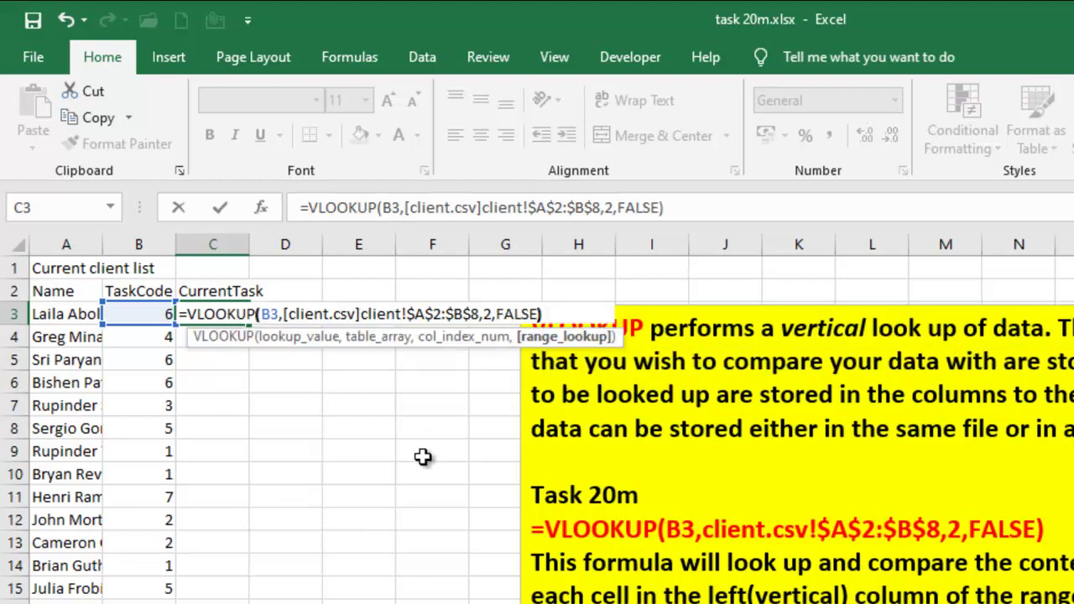
pyautogui.press('Return')
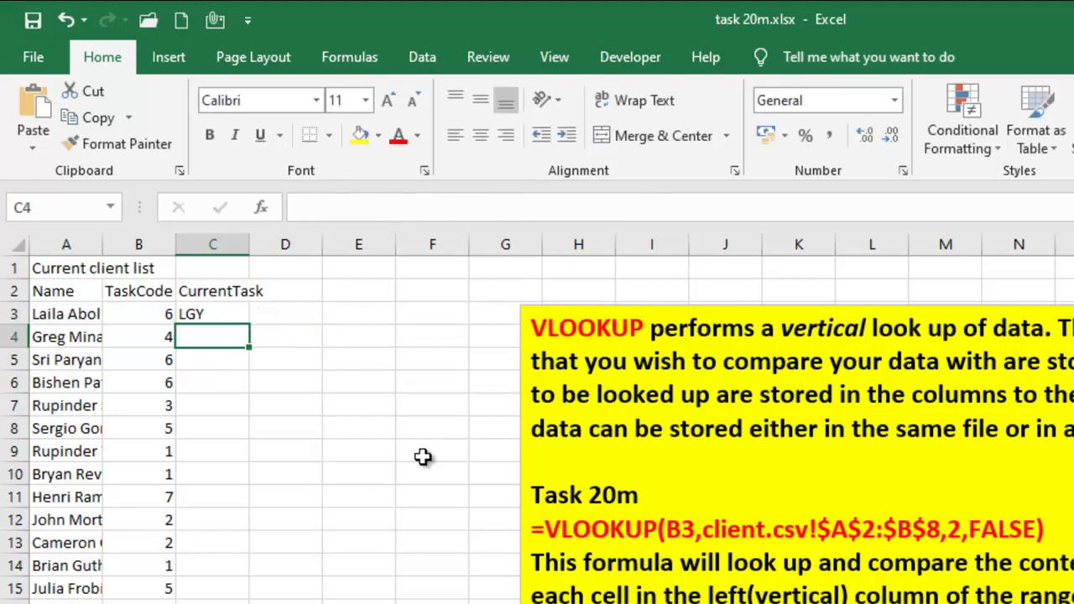
pyautogui.click(203, 312)
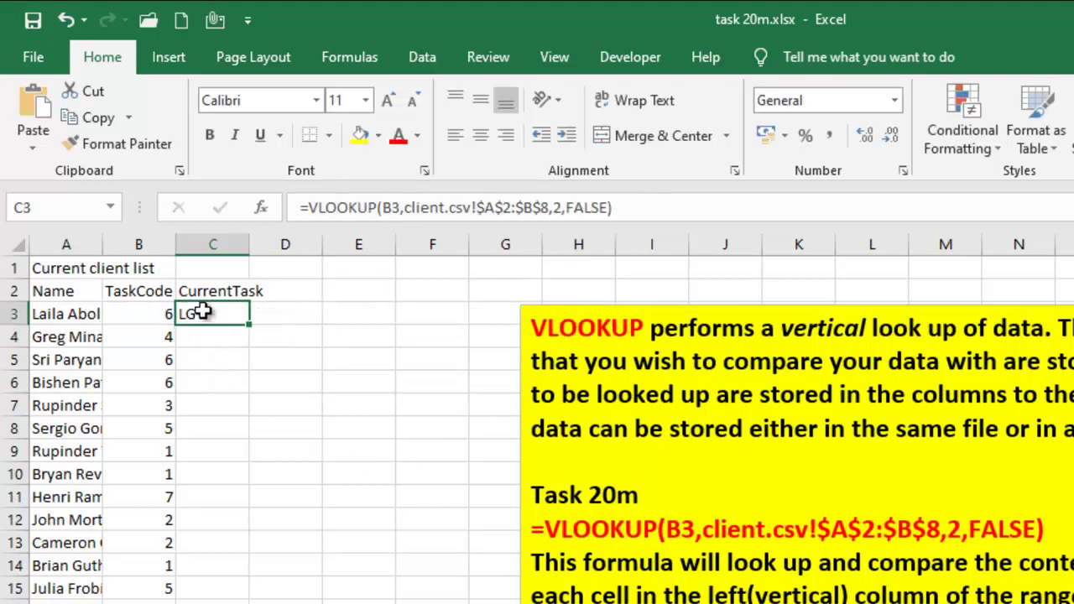
pyautogui.click(143, 313)
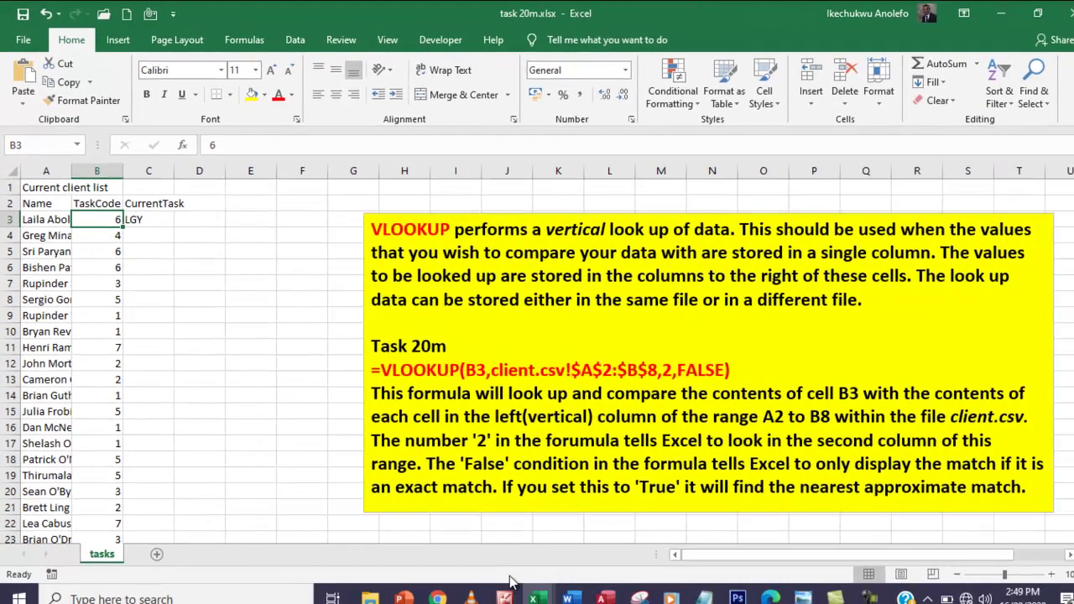
pyautogui.moveTo(535, 598)
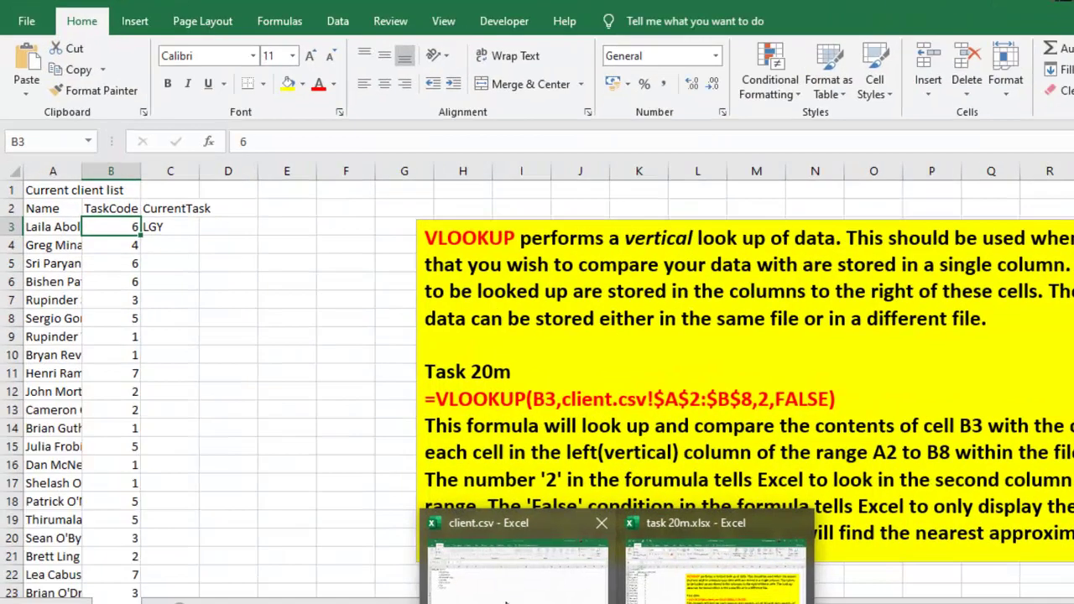
pyautogui.click(450, 524)
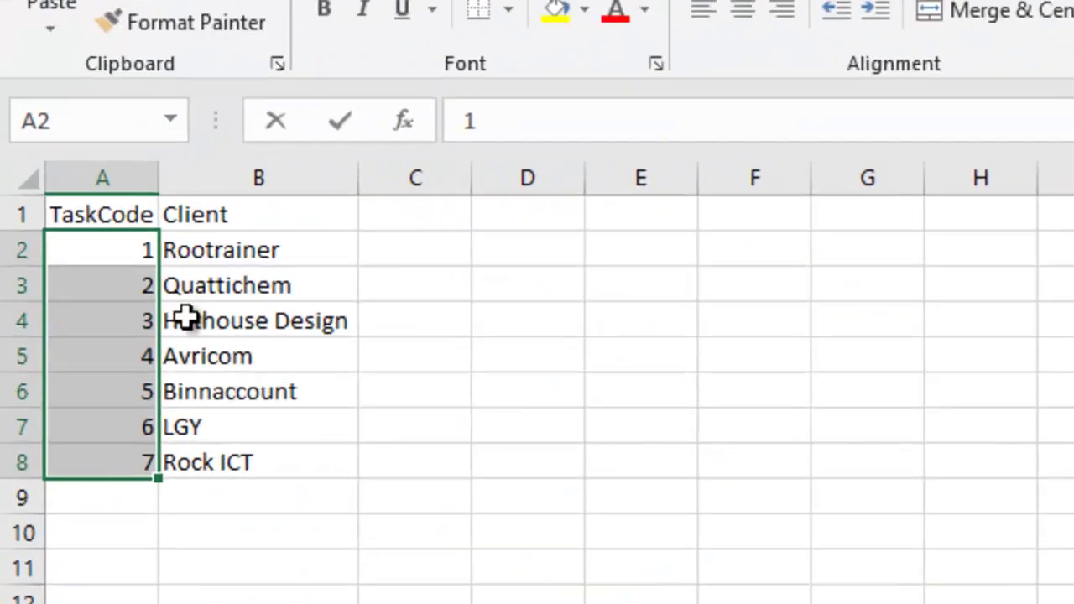
pyautogui.click(136, 448)
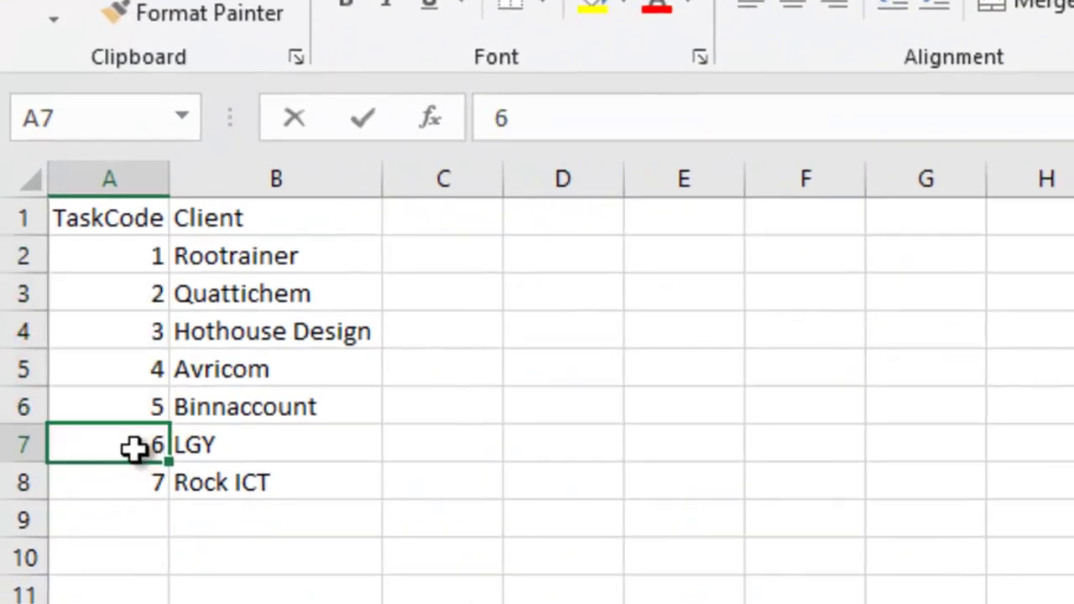
pyautogui.click(222, 447)
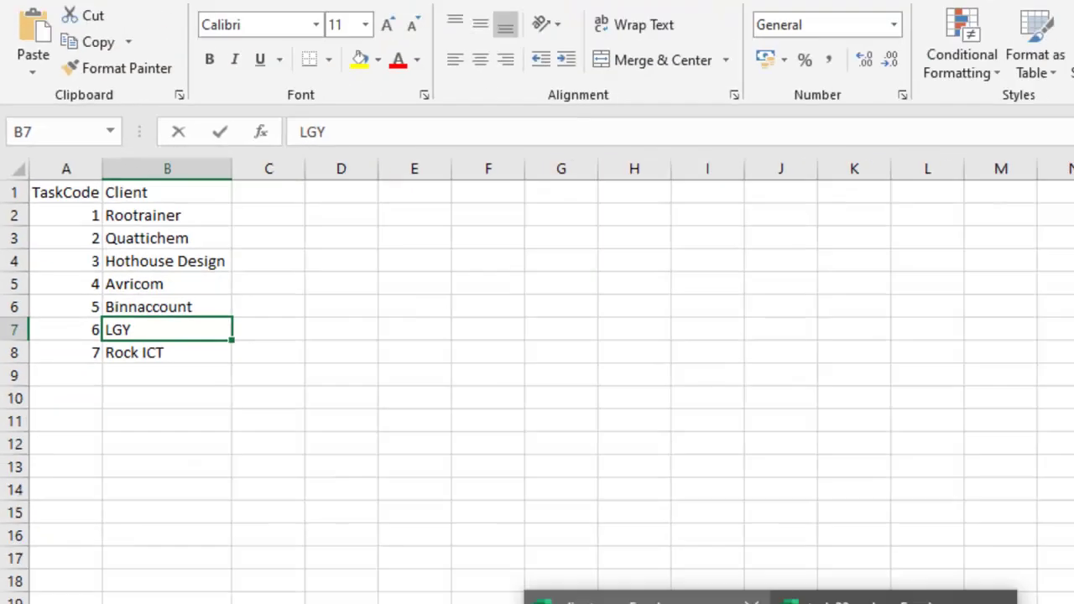
pyautogui.moveTo(529, 589)
pyautogui.click(417, 533)
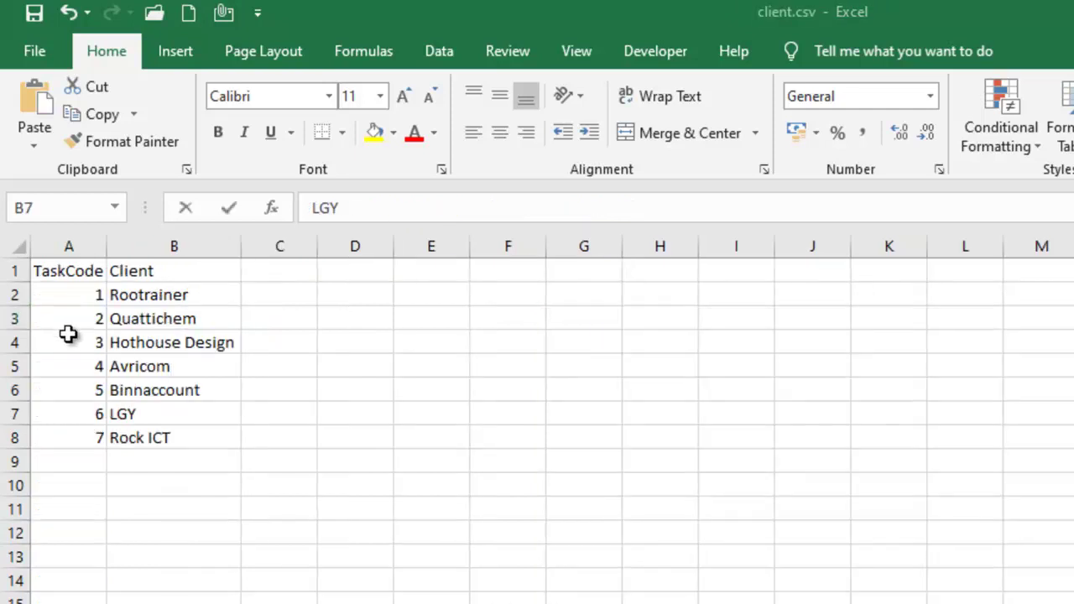
pyautogui.moveTo(74, 301); pyautogui.dragTo(165, 438)
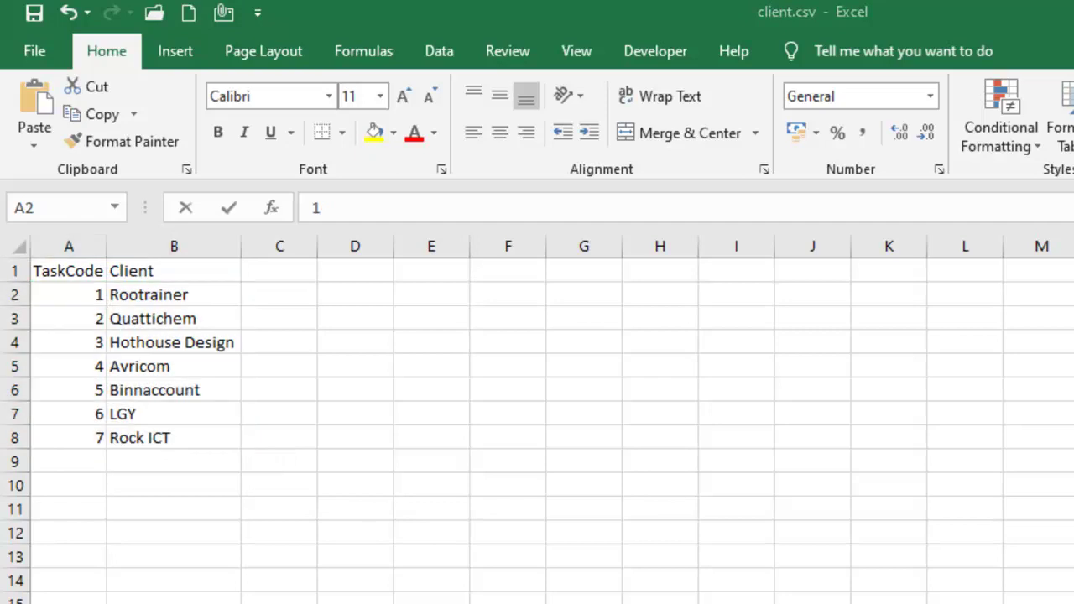
pyautogui.hotkey('alt', 'Tab')
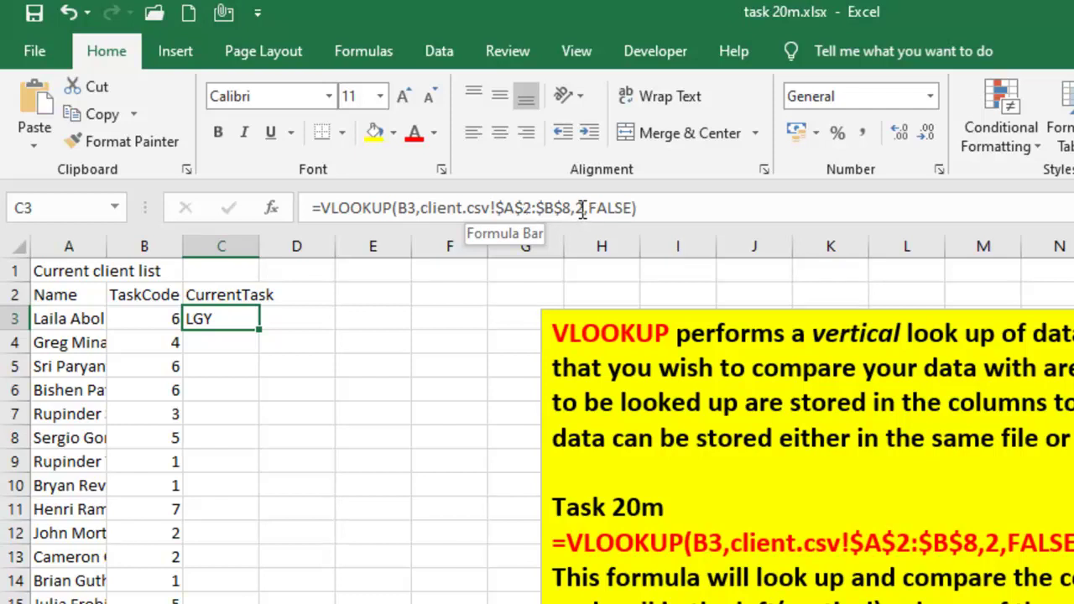
pyautogui.click(154, 318)
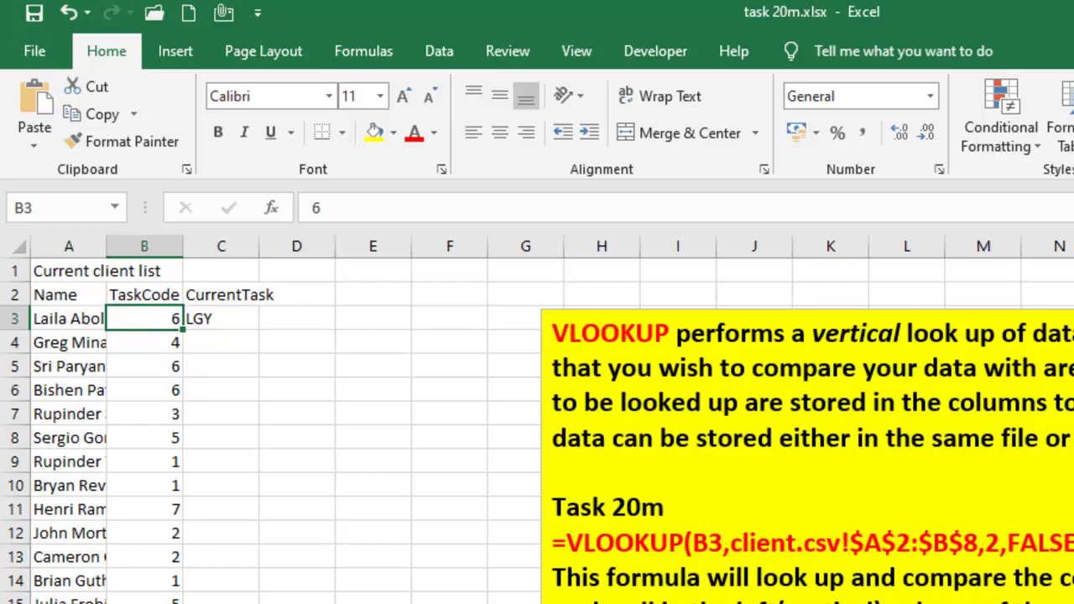
pyautogui.hotkey('alt', 'Tab')
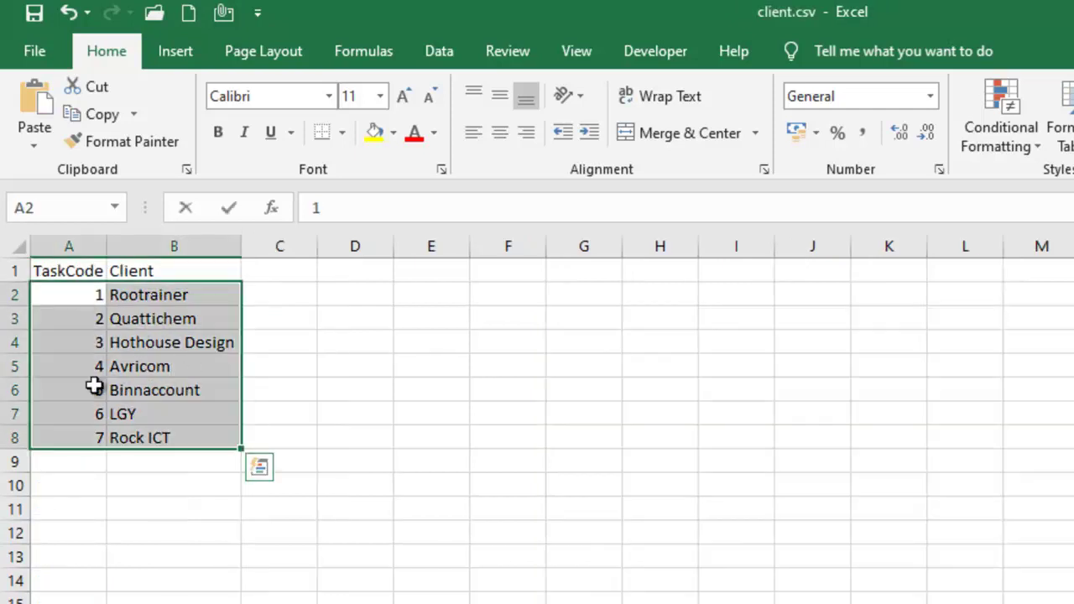
pyautogui.click(94, 416)
pyautogui.click(133, 414)
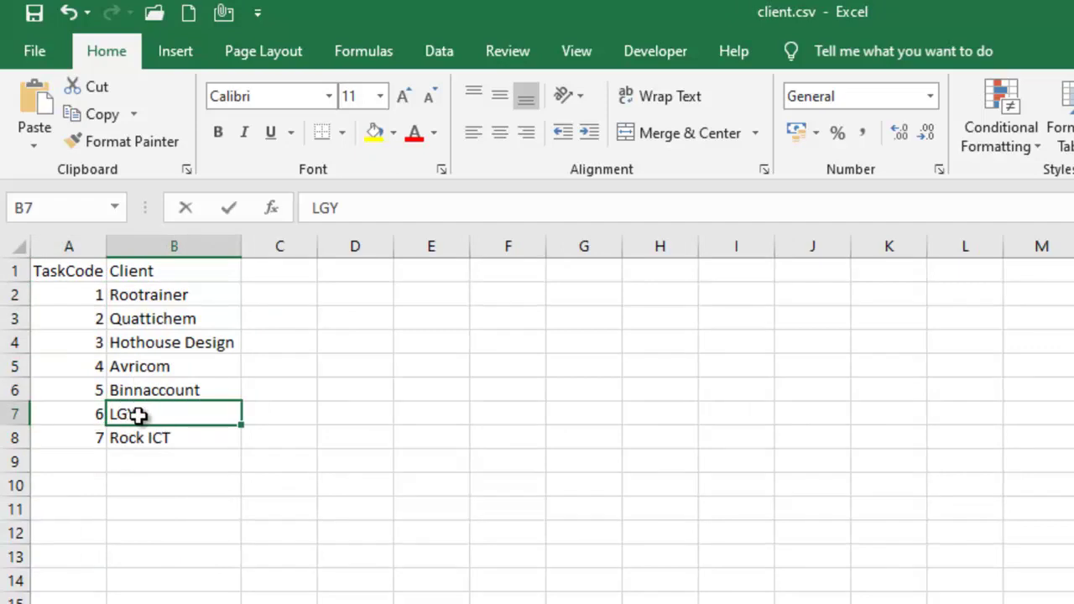
pyautogui.click(159, 295)
pyautogui.moveTo(159, 295); pyautogui.dragTo(158, 440)
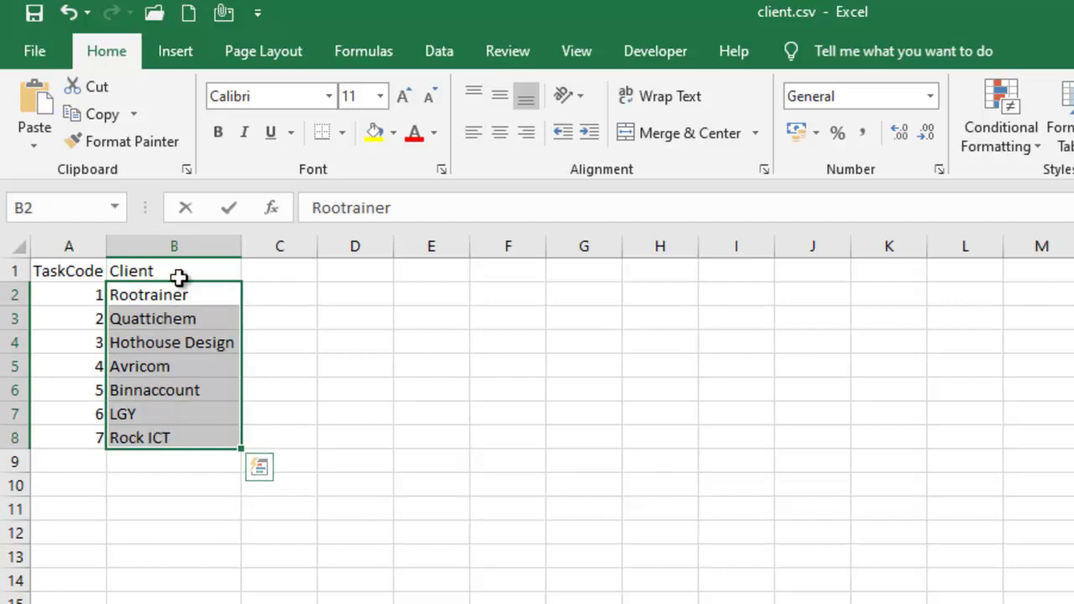
pyautogui.moveTo(347, 295); pyautogui.dragTo(358, 451)
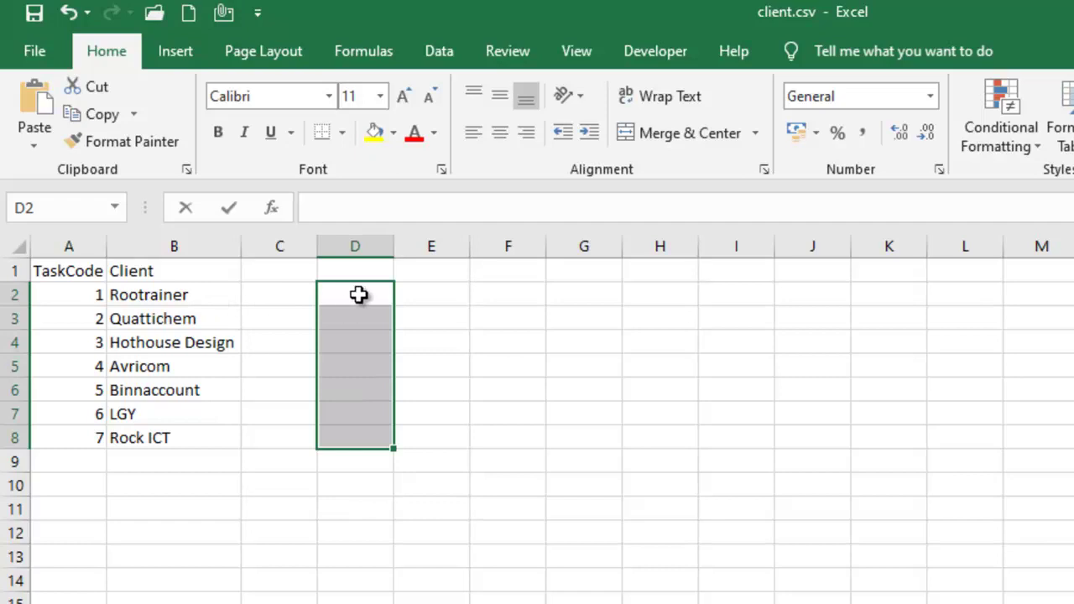
pyautogui.moveTo(273, 302); pyautogui.dragTo(271, 436)
pyautogui.click(290, 302)
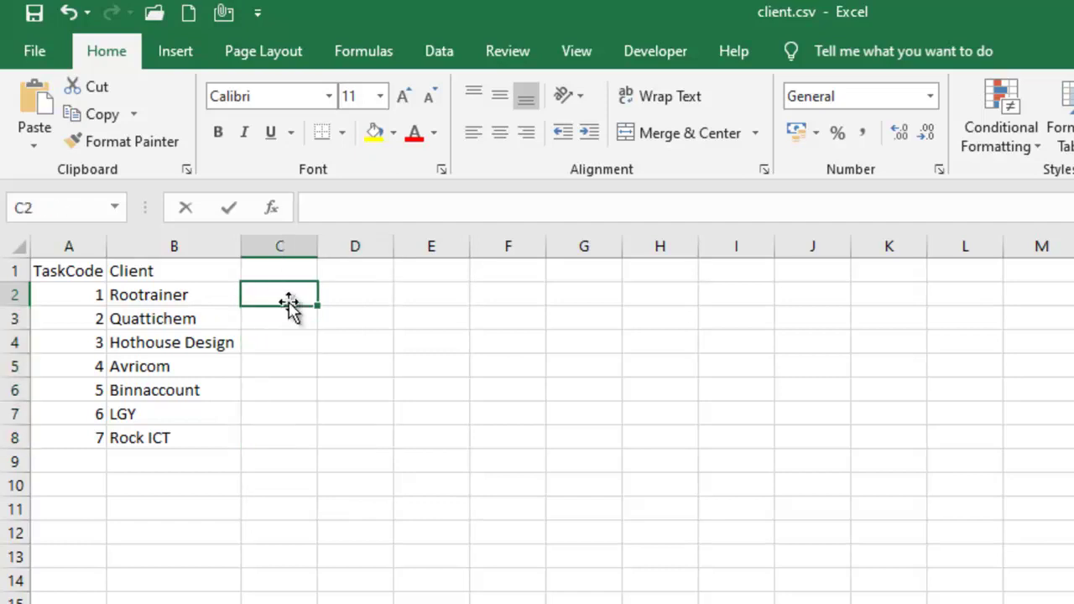
pyautogui.click(178, 301)
pyautogui.moveTo(175, 313); pyautogui.dragTo(167, 445)
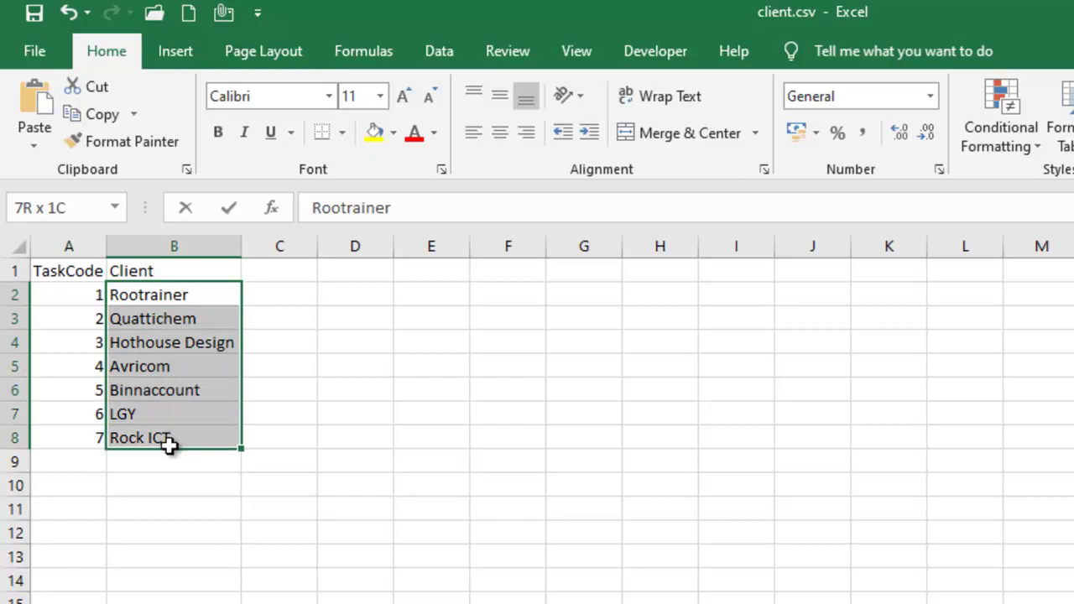
pyautogui.moveTo(168, 445); pyautogui.dragTo(167, 445)
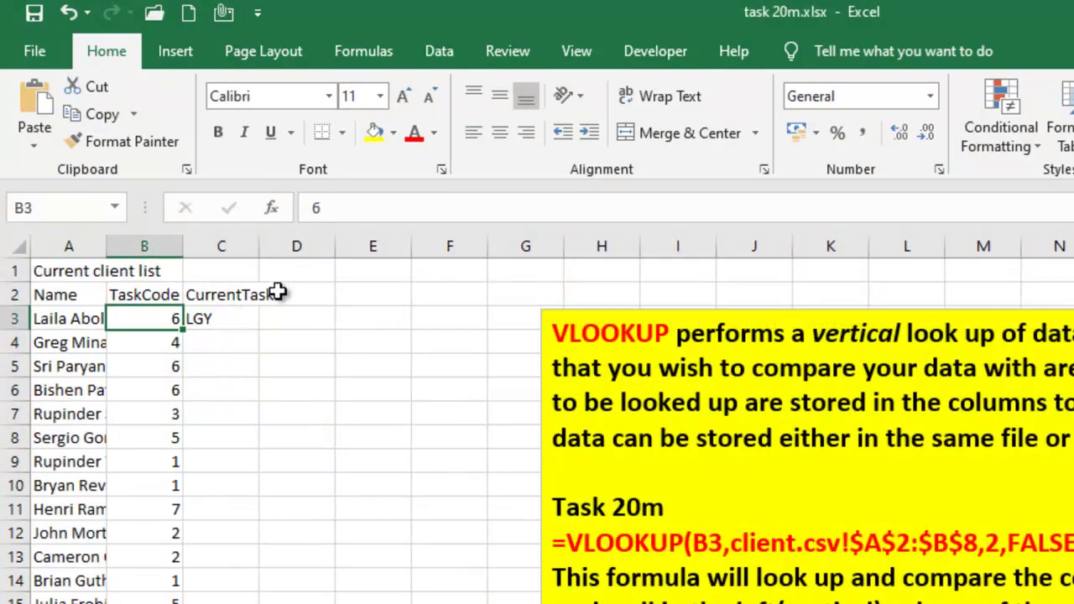
# Re-confirm C3's VLOOKUP formula with FALSE left unchanged.
pyautogui.click(221, 323)
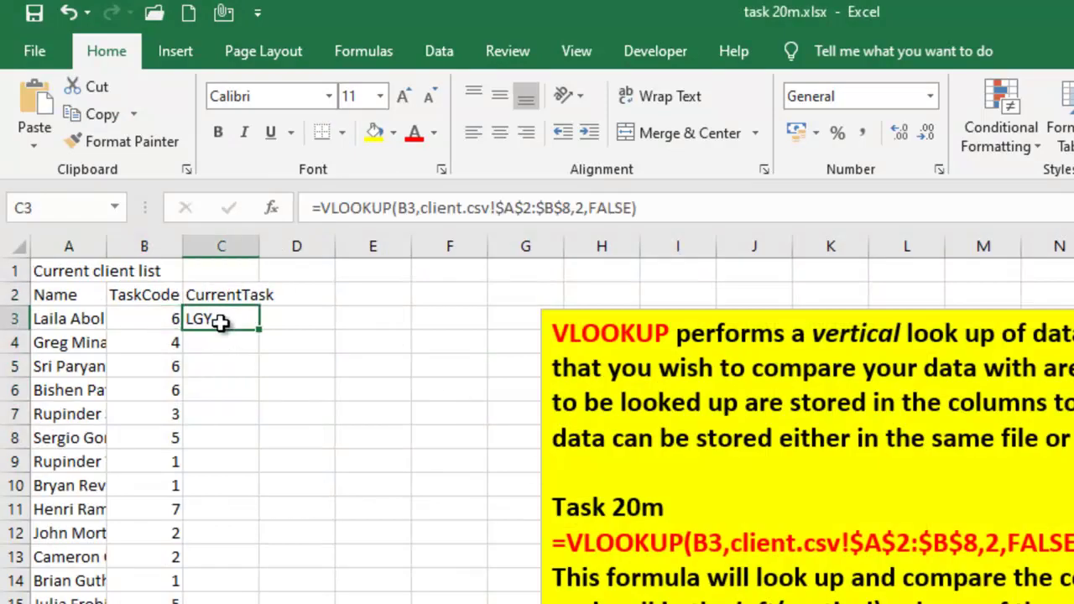
pyautogui.click(616, 208)
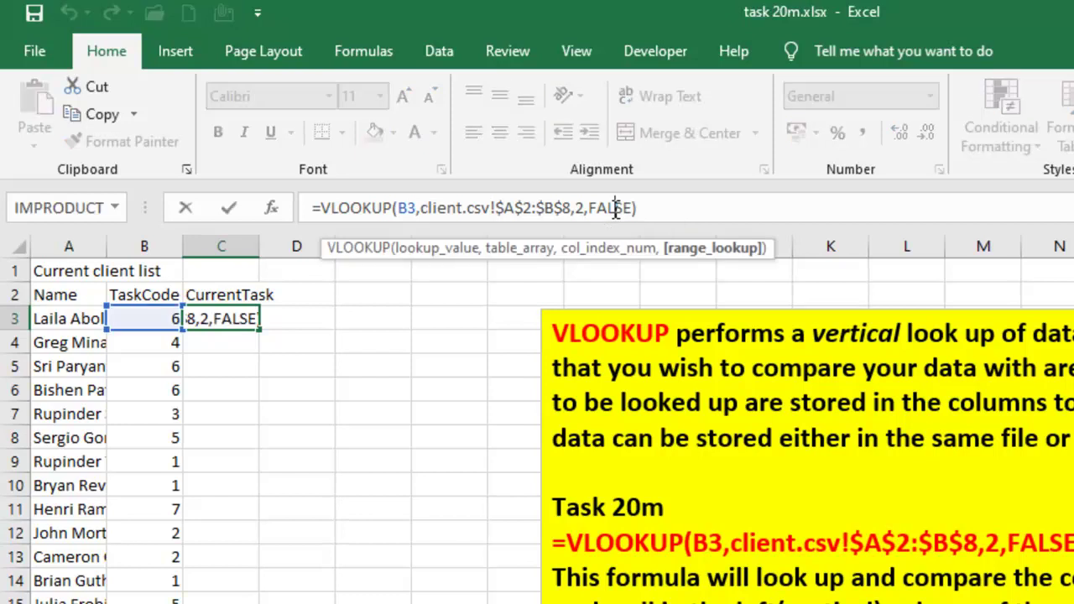
pyautogui.hotkey('ctrl', 'Return')
# Select the TaskCode values down column B, then reselect the C3 formula.
pyautogui.scroll(-2, 159, 335)
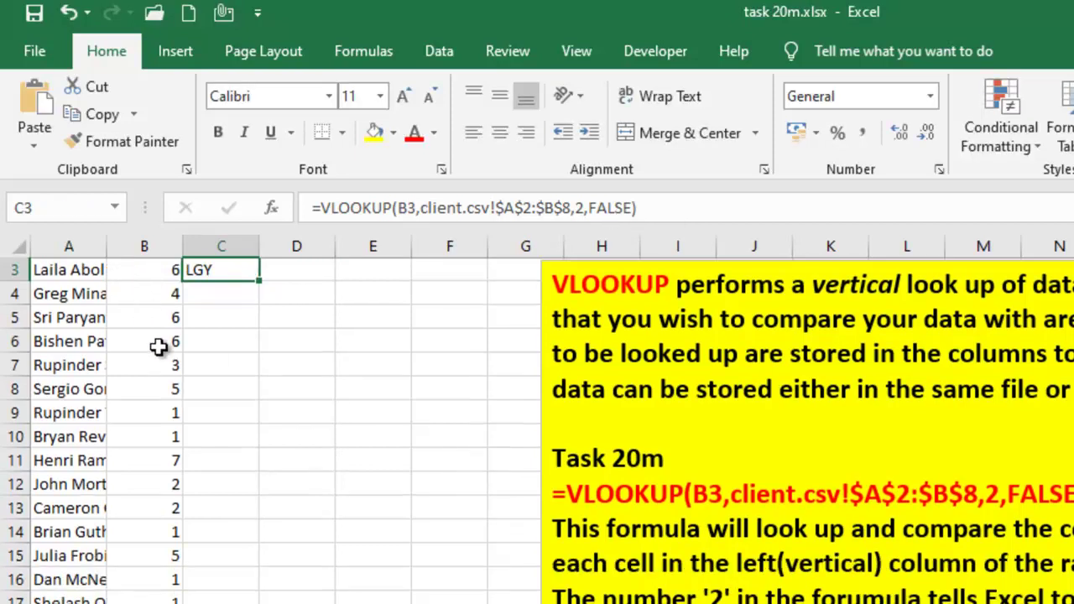
pyautogui.scroll(2, 160, 335)
pyautogui.moveTo(159, 323); pyautogui.dragTo(148, 603)
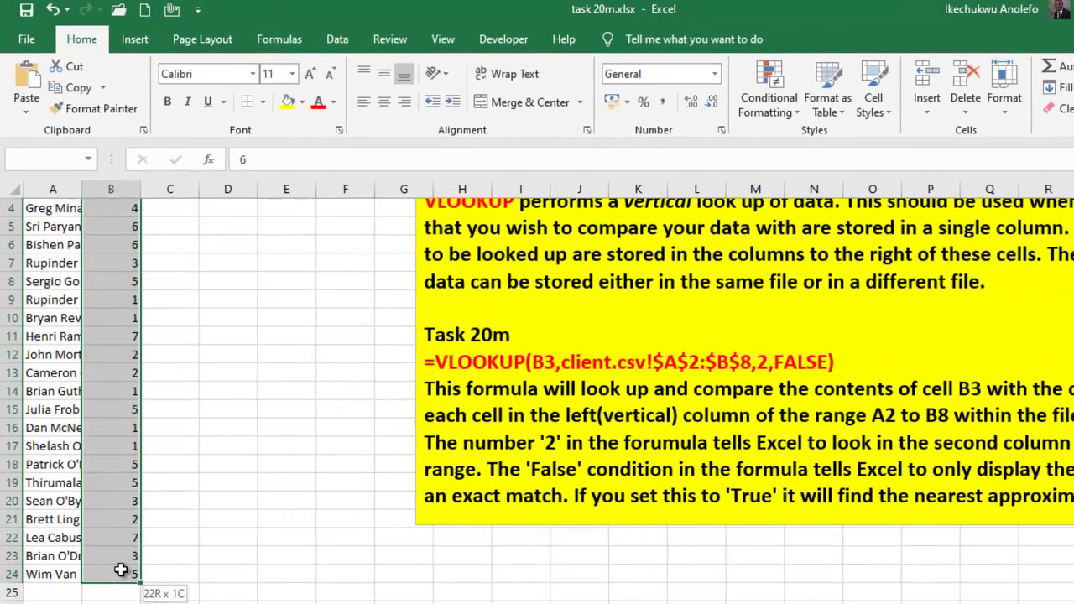
pyautogui.moveTo(121, 570); pyautogui.dragTo(121, 564)
pyautogui.scroll(1, 122, 537)
pyautogui.scroll(-1, 123, 535)
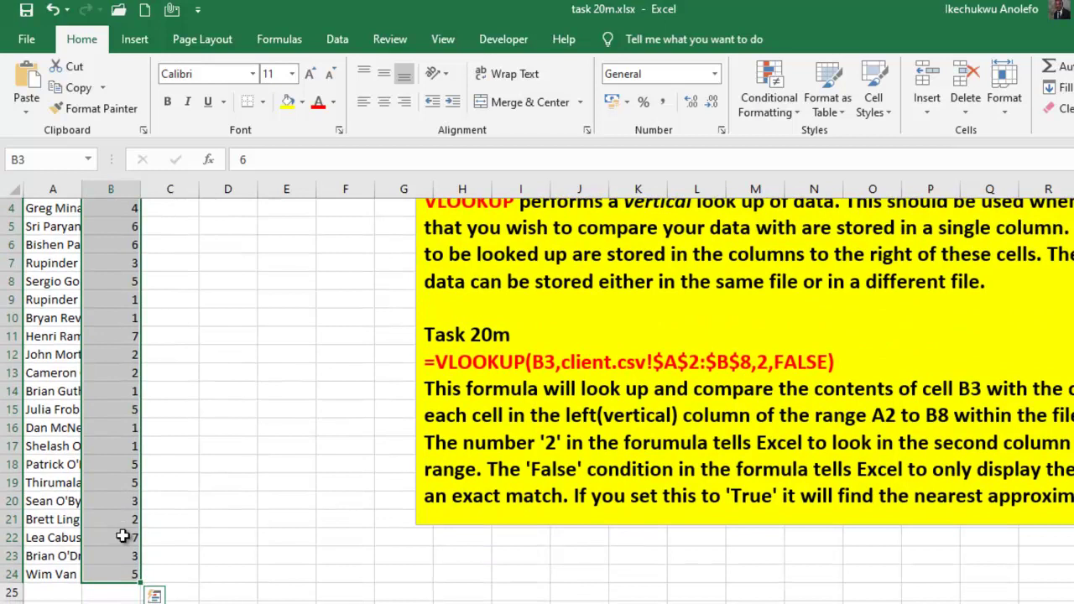
pyautogui.scroll(-1, 121, 534)
pyautogui.scroll(2, 120, 533)
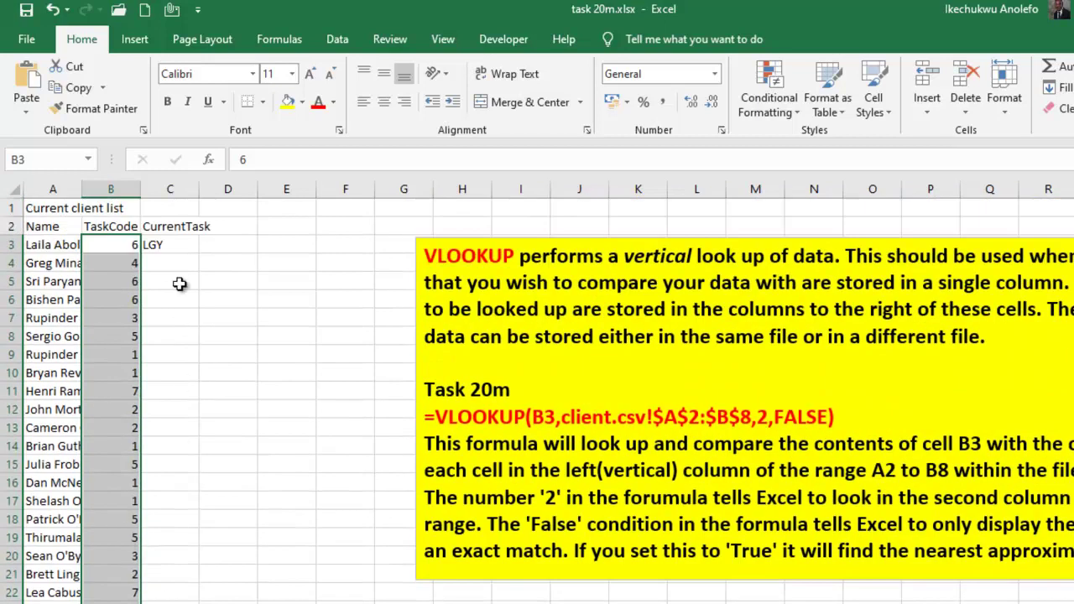
pyautogui.click(179, 247)
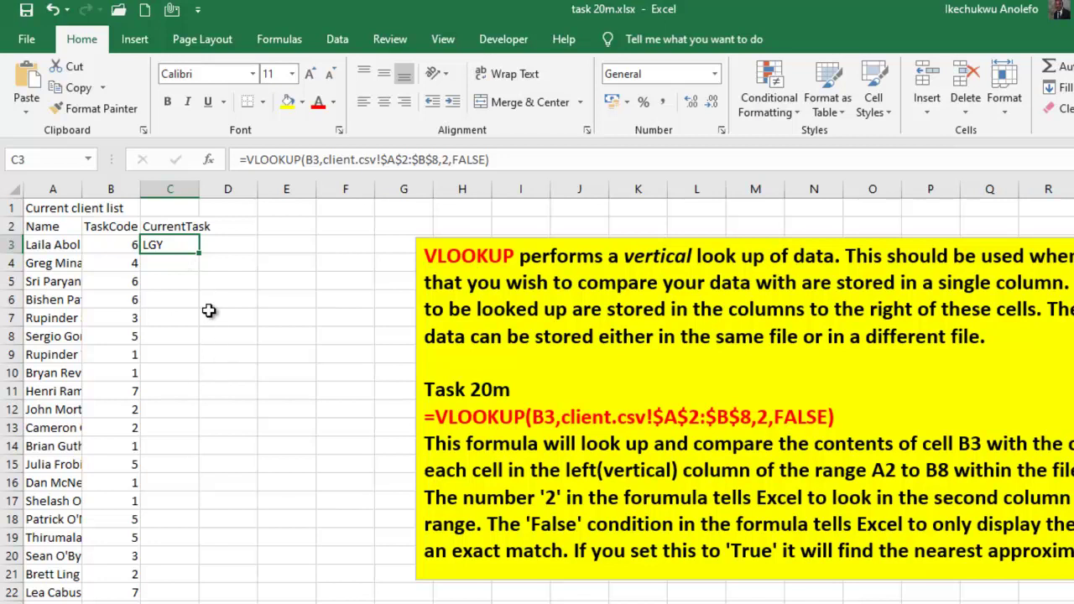
# Fill the C3 lookup formula down to C24 and autofit column C to the client names.
pyautogui.doubleClick(200, 255)
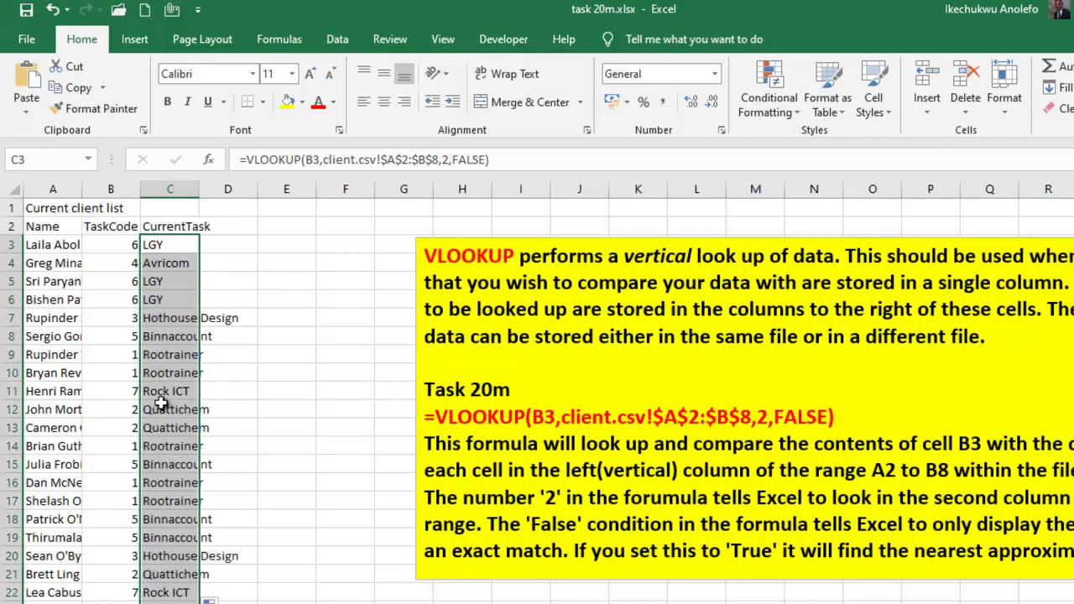
pyautogui.scroll(-2, 160, 400)
pyautogui.scroll(2, 161, 403)
pyautogui.doubleClick(199, 188)
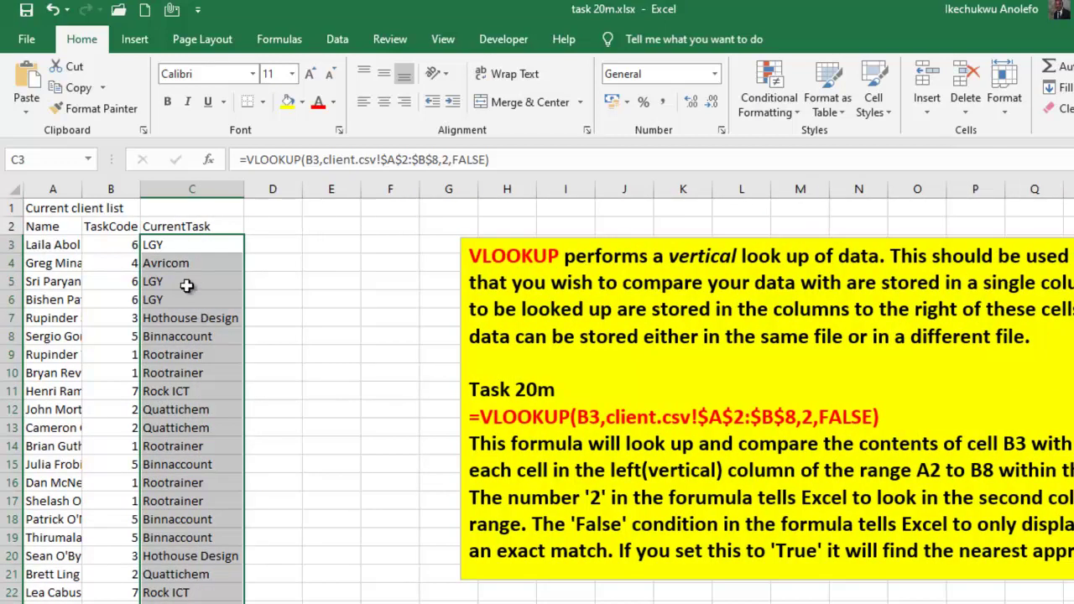
# Compare B4's TaskCode with its looked-up client name in C4.
pyautogui.click(118, 262)
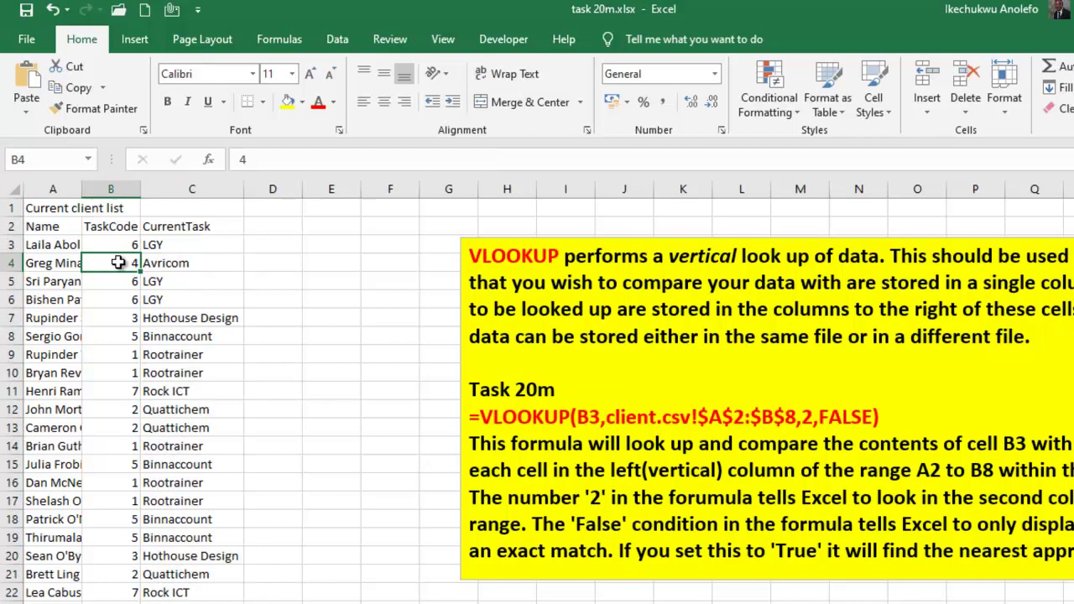
pyautogui.click(158, 264)
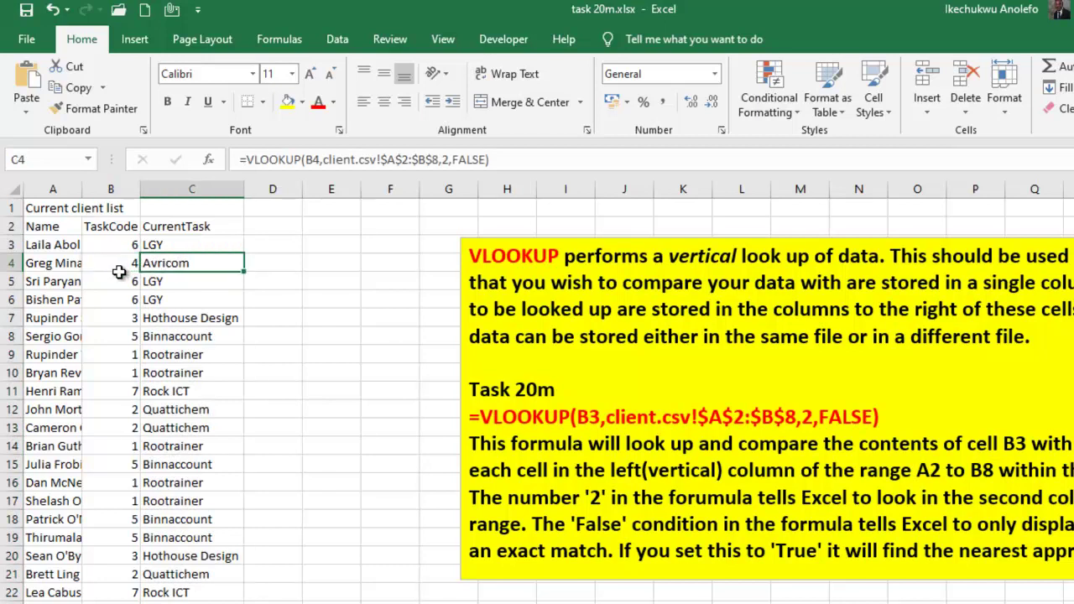
pyautogui.click(123, 264)
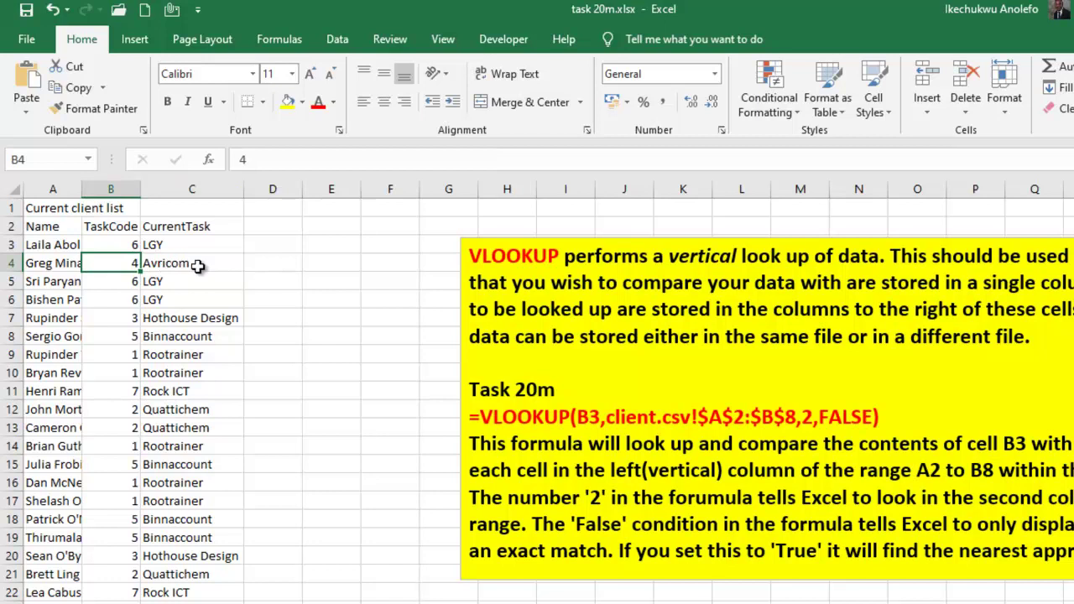
pyautogui.click(192, 265)
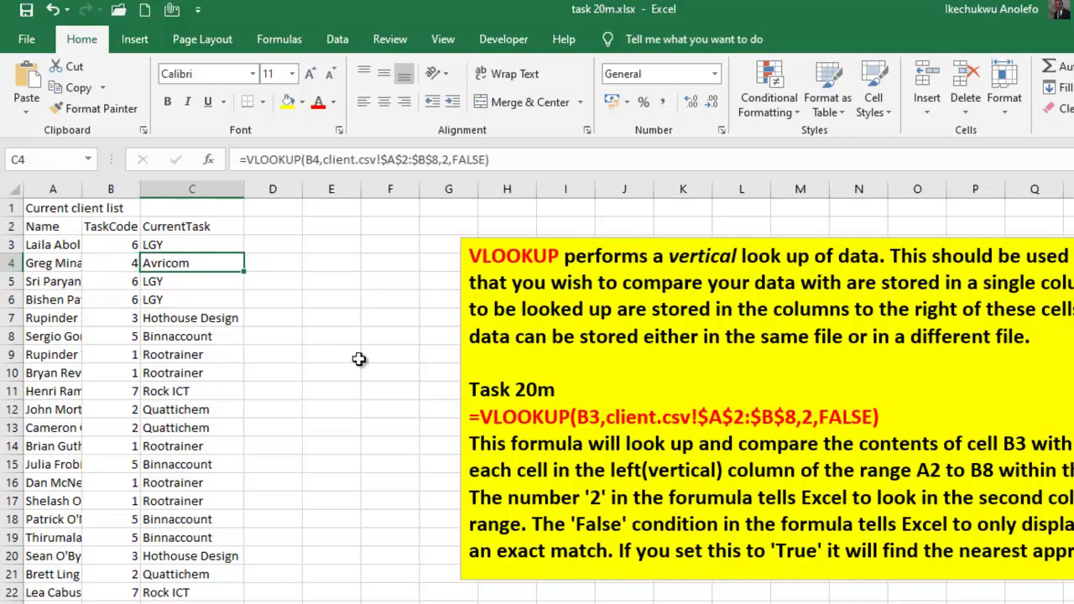
# Show in client.csv that TaskCode 4 maps to Avricom, then return to task 20m.
pyautogui.moveTo(618, 600)
pyautogui.click(503, 571)
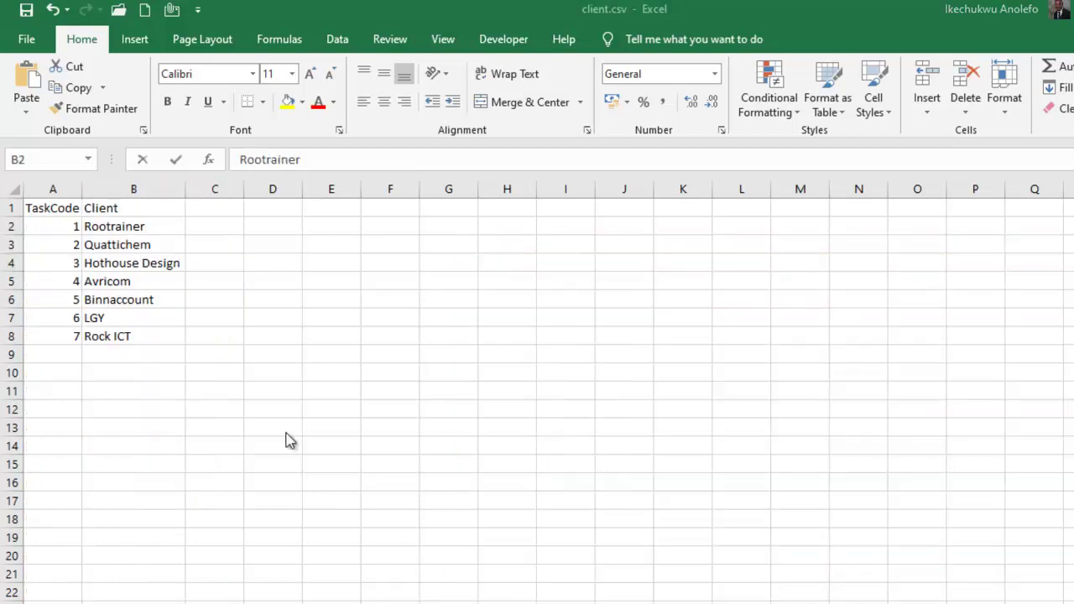
pyautogui.click(72, 283)
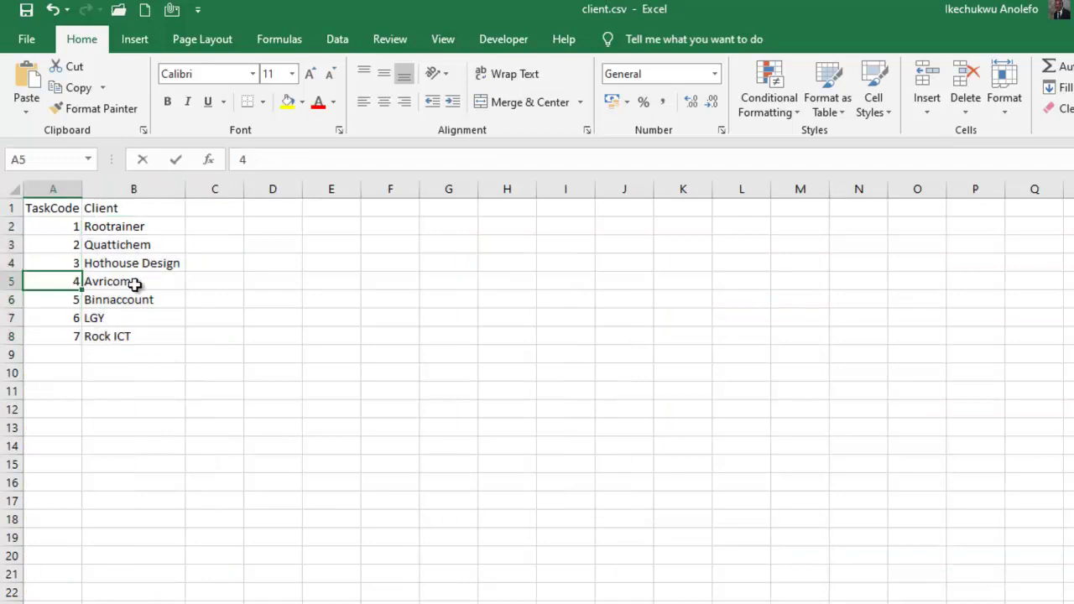
pyautogui.click(135, 284)
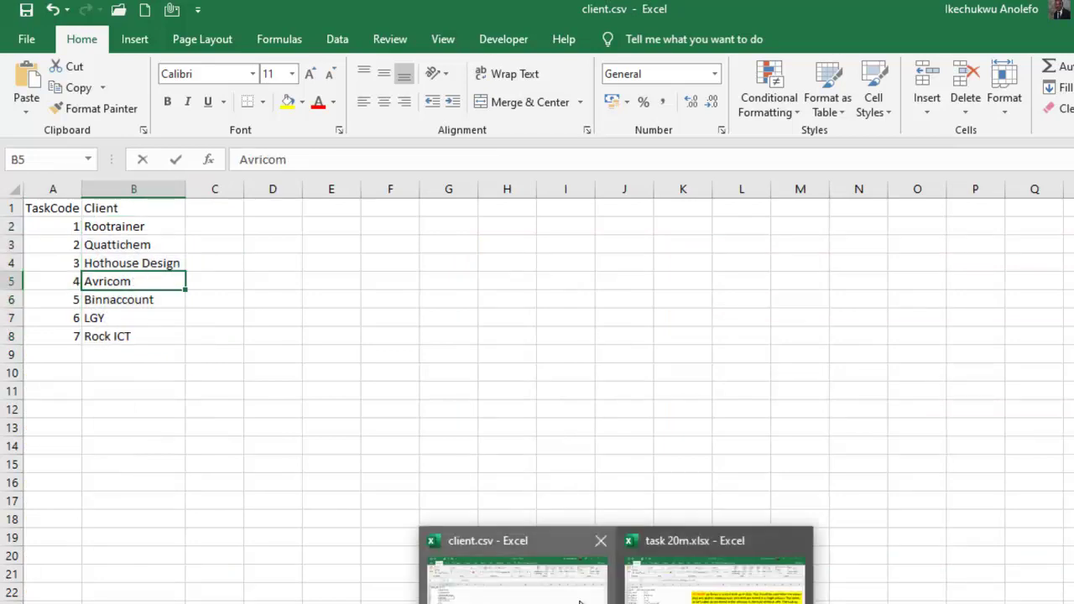
pyautogui.click(625, 588)
# Check B9's TaskCode 1 against client.csv, where code 1 is Rootrainer, ending on task 20m.
pyautogui.click(118, 363)
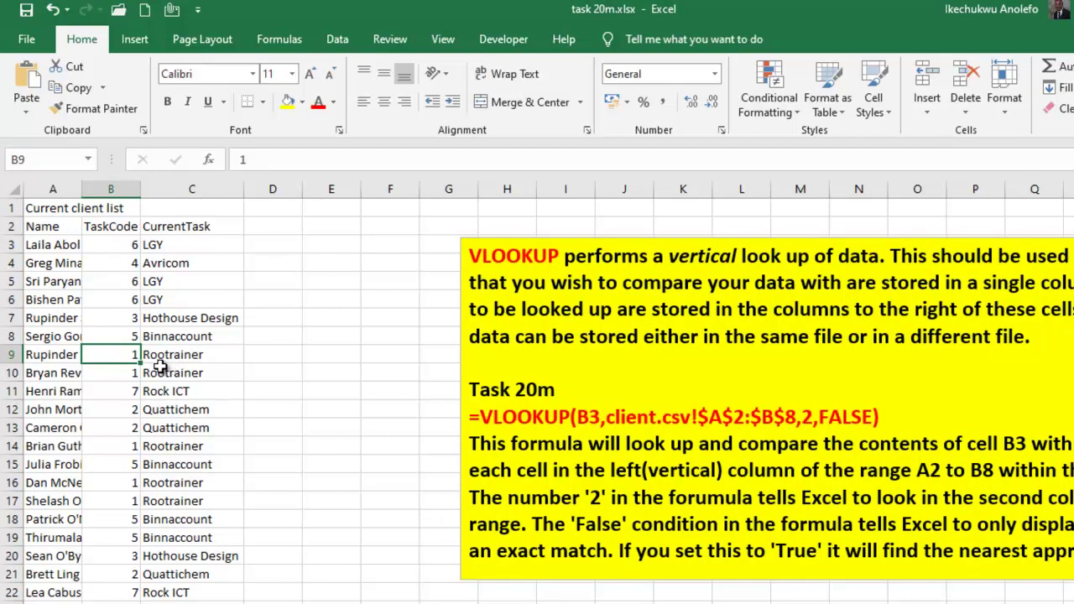
pyautogui.moveTo(617, 600)
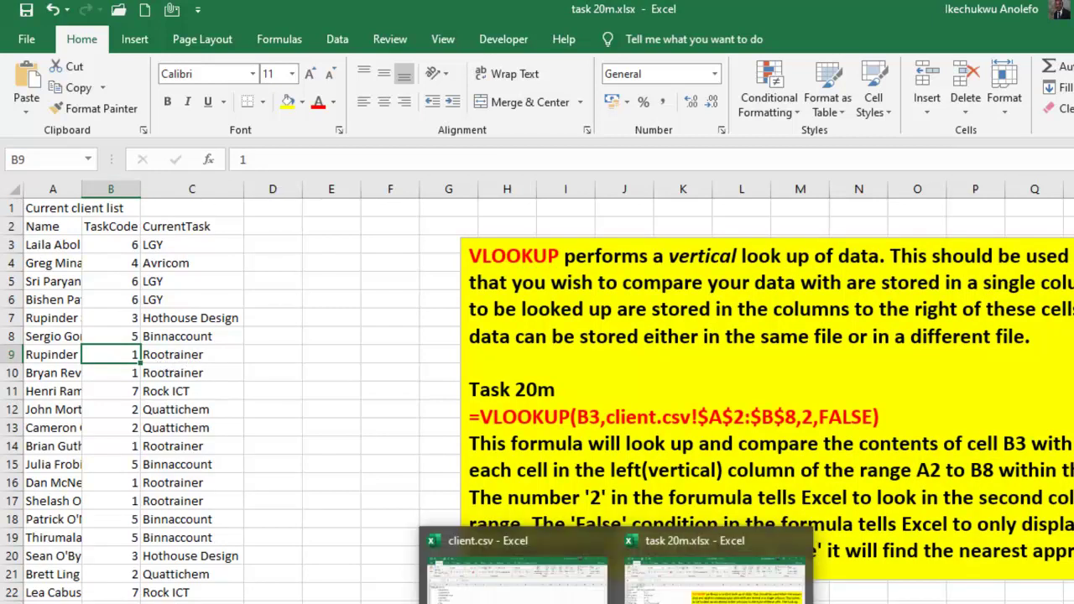
pyautogui.click(516, 571)
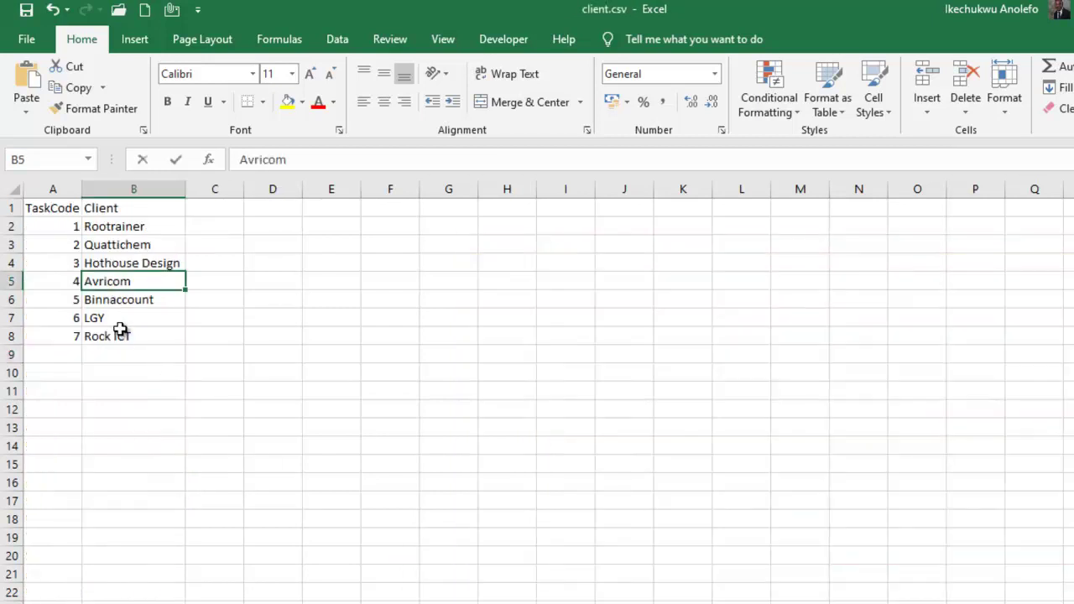
pyautogui.click(74, 228)
pyautogui.click(123, 227)
pyautogui.moveTo(616, 600)
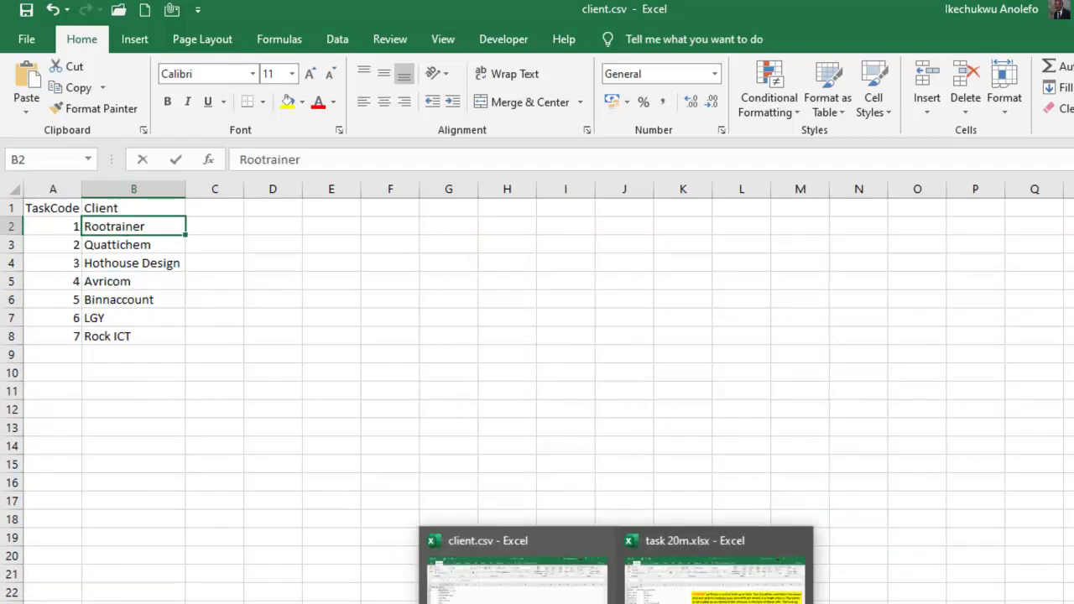
pyautogui.click(715, 579)
pyautogui.scroll(-3, 182, 456)
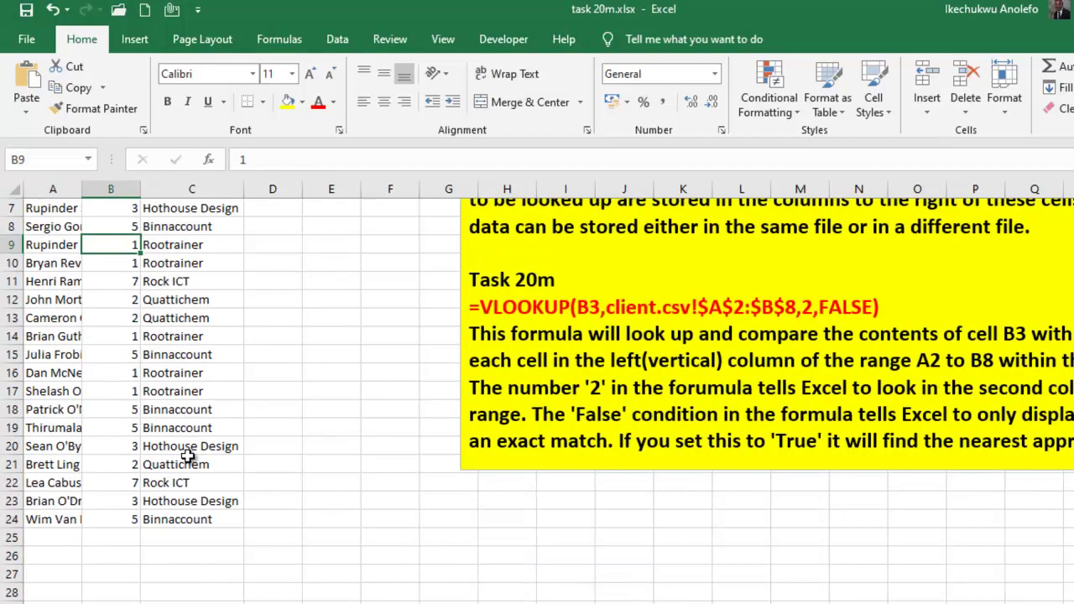
pyautogui.click(135, 466)
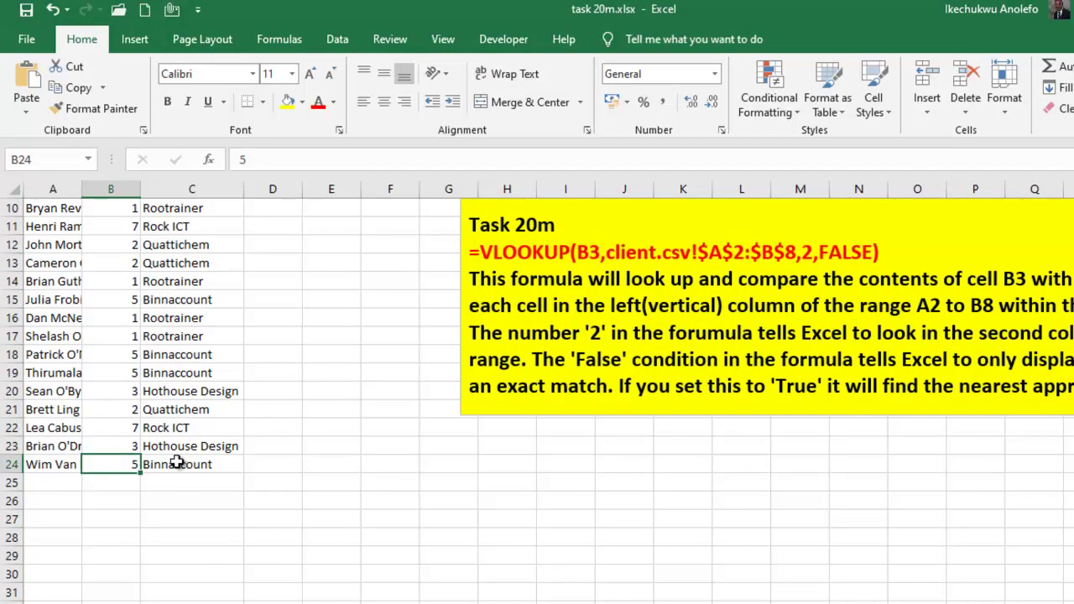
pyautogui.scroll(2, 180, 474)
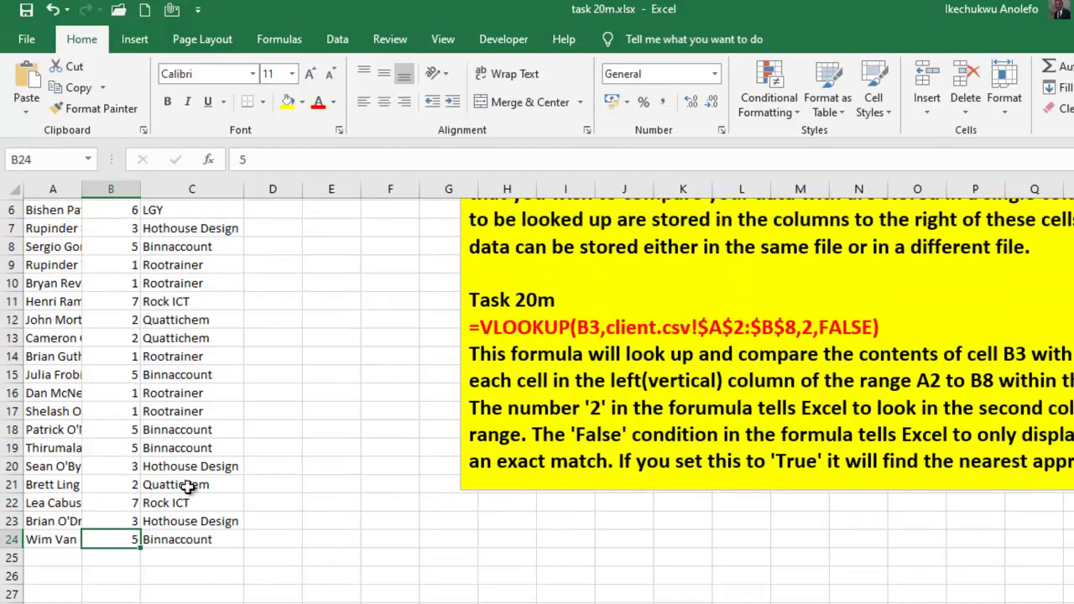
pyautogui.click(199, 577)
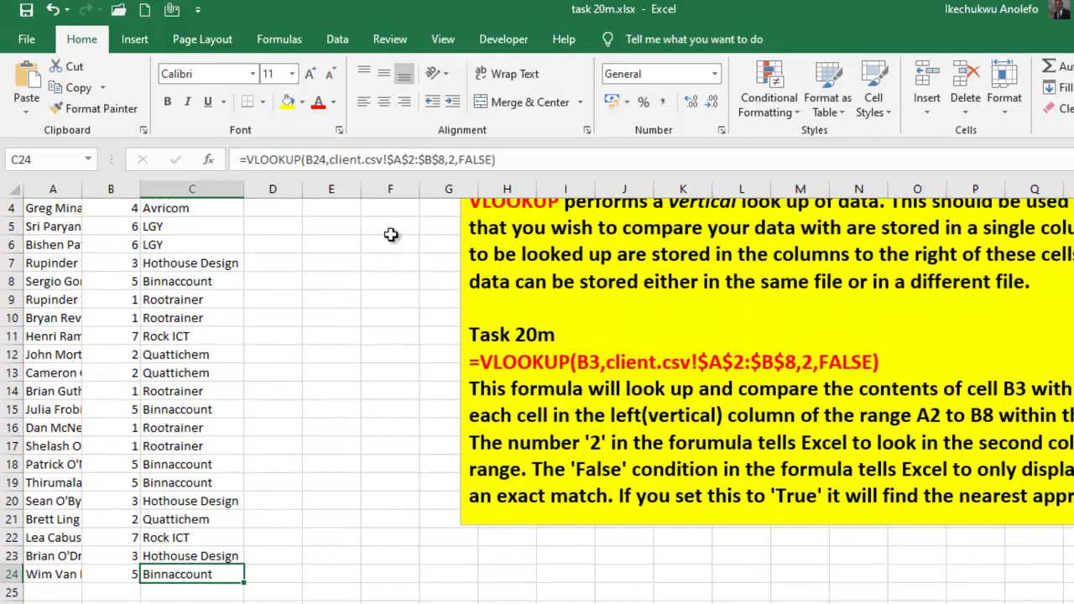
pyautogui.click(480, 161)
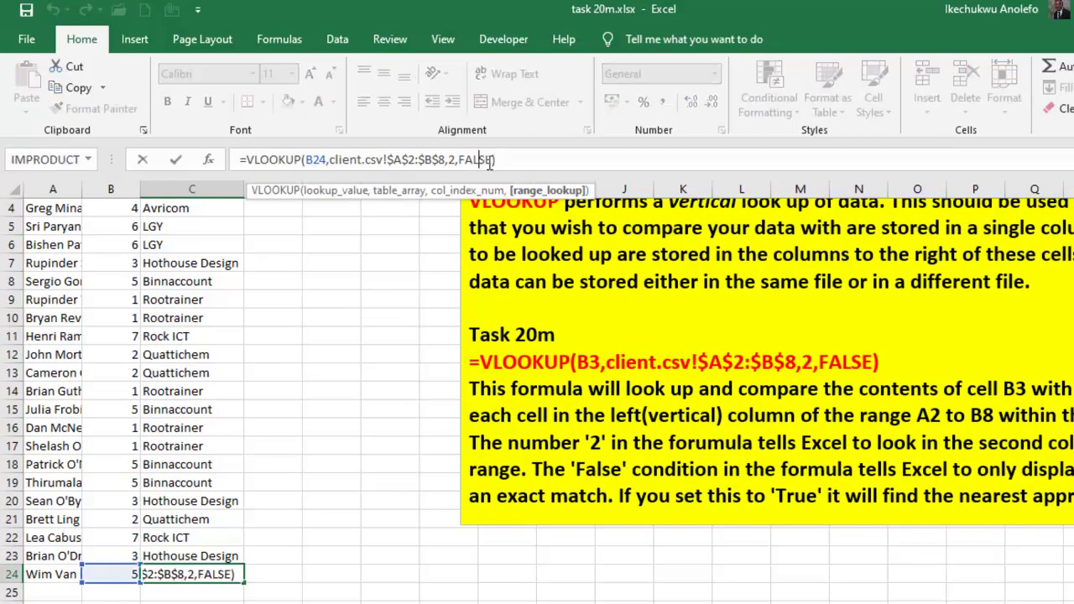
pyautogui.moveTo(492, 162); pyautogui.dragTo(460, 168)
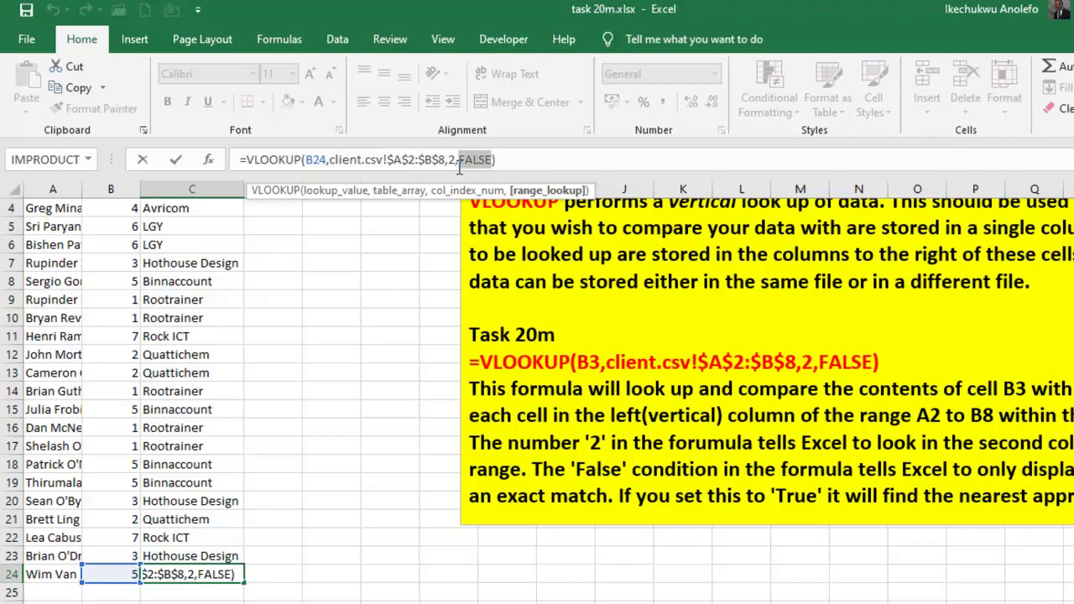
pyautogui.click(476, 162)
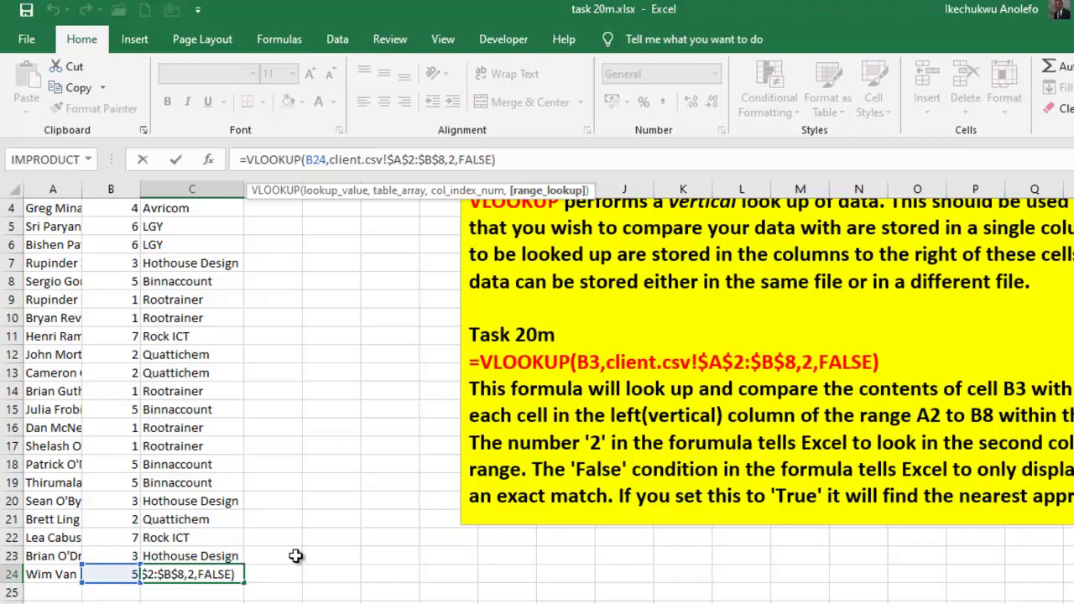
pyautogui.hotkey('ctrl', 'Return')
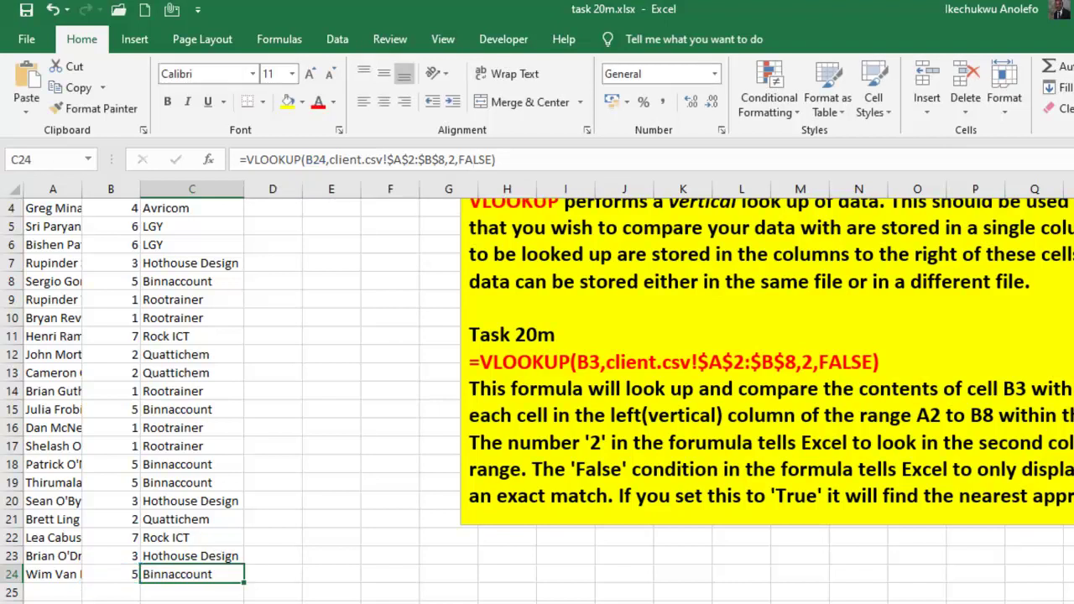
# Change B24's TaskCode to 5.2 and see C24's exact match return #N/A.
pyautogui.click(117, 576)
pyautogui.moveTo(135, 574); pyautogui.dragTo(146, 574)
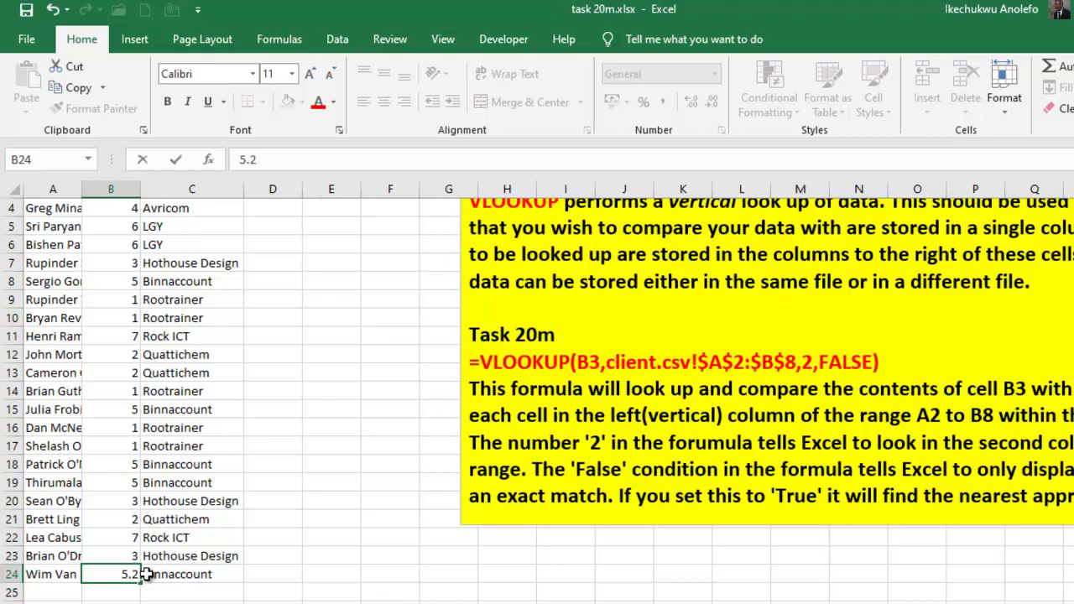
pyautogui.write('5.2')
pyautogui.press('Return')
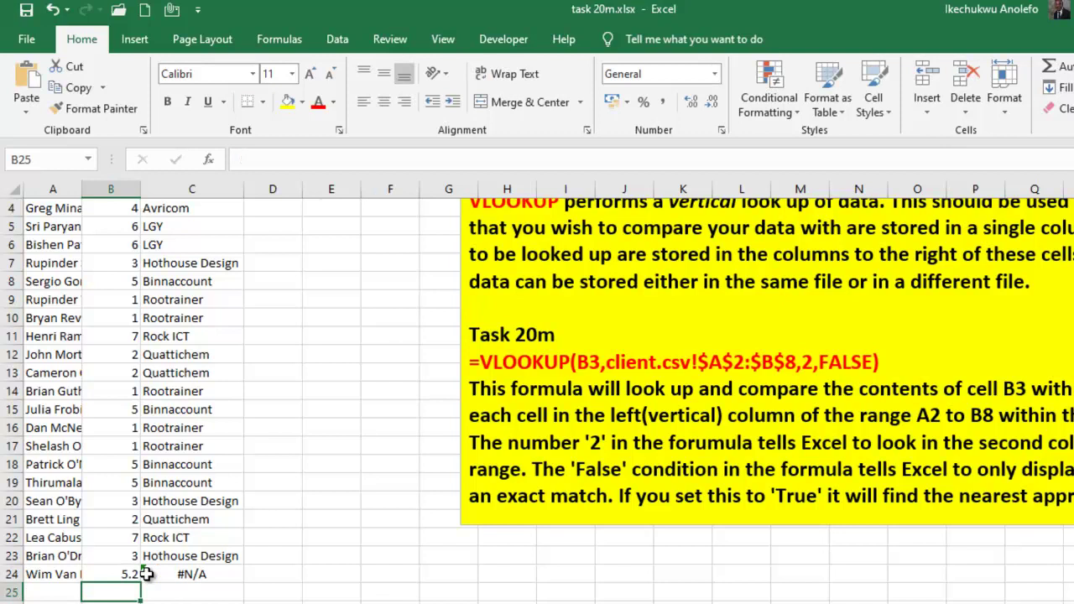
pyautogui.click(181, 574)
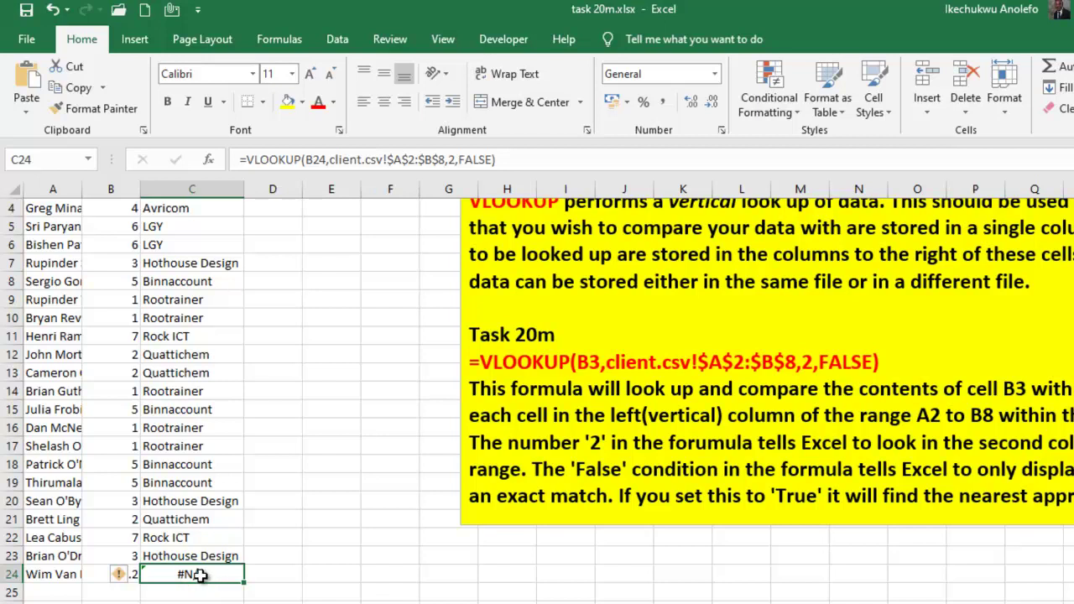
# Swap FALSE for TRUE in C24's VLOOKUP so TaskCode 5.2 returns Binnaccount.
pyautogui.click(467, 159)
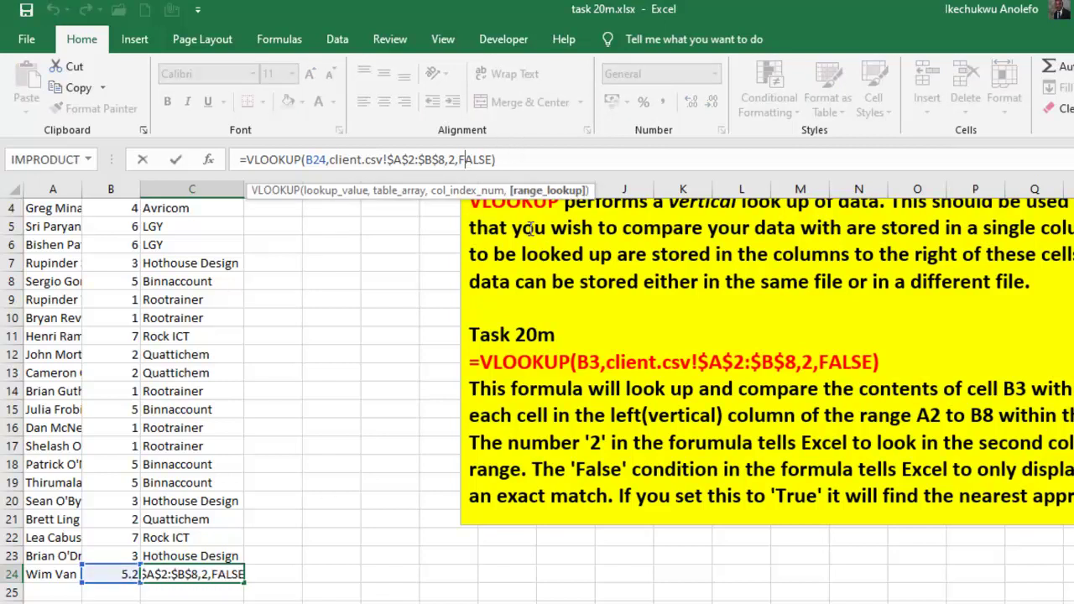
pyautogui.click(497, 160)
pyautogui.press('BackSpace')
pyautogui.press('BackSpace')
pyautogui.press('BackSpace')
pyautogui.press('BackSpace')
pyautogui.press('BackSpace')
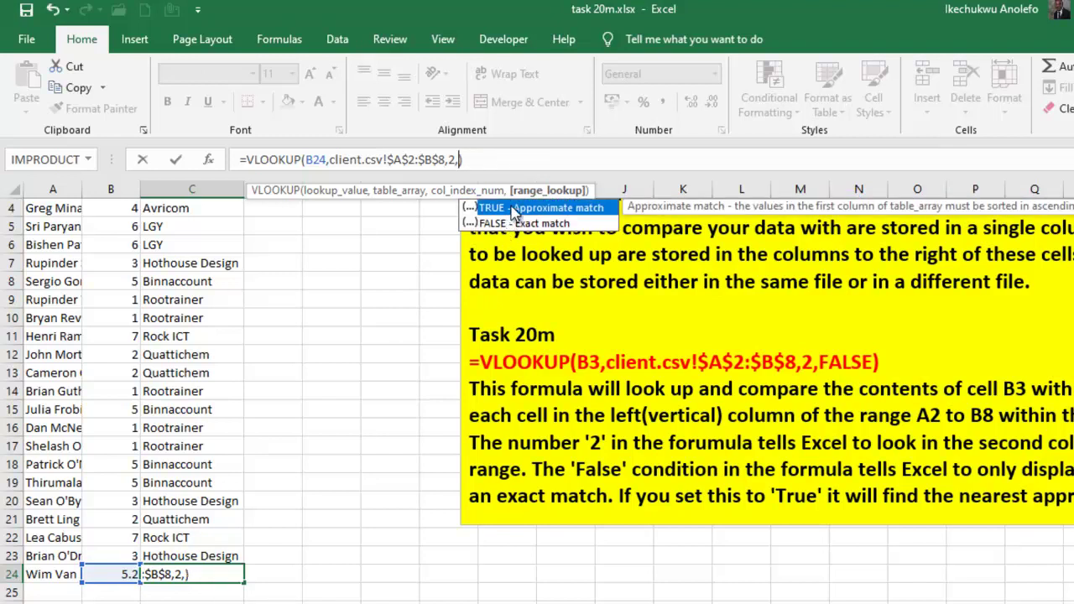
pyautogui.write('#')
pyautogui.press('Return')
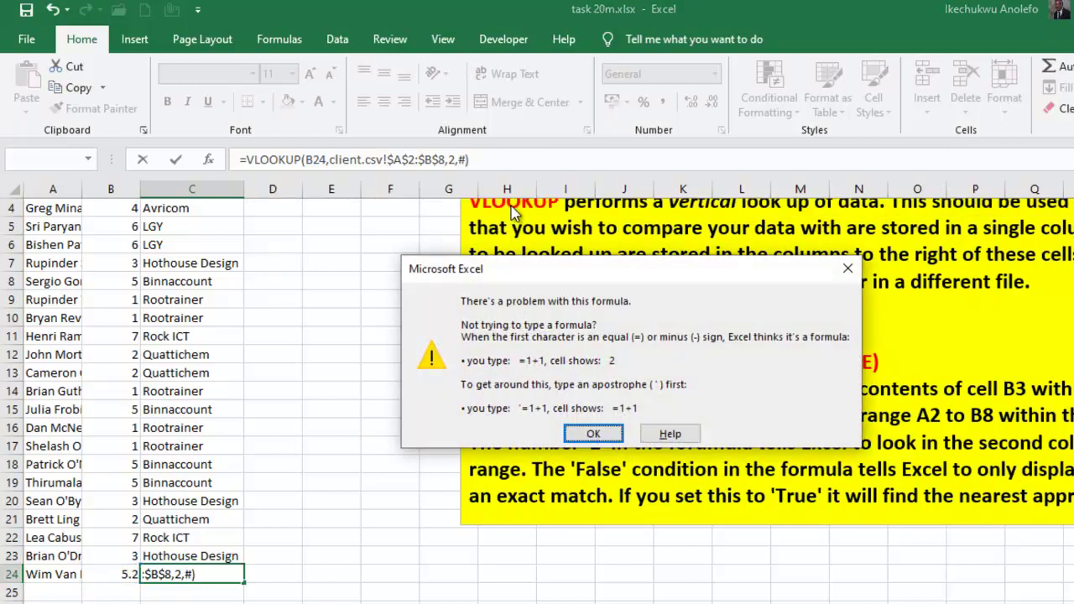
pyautogui.click(848, 269)
pyautogui.press('BackSpace')
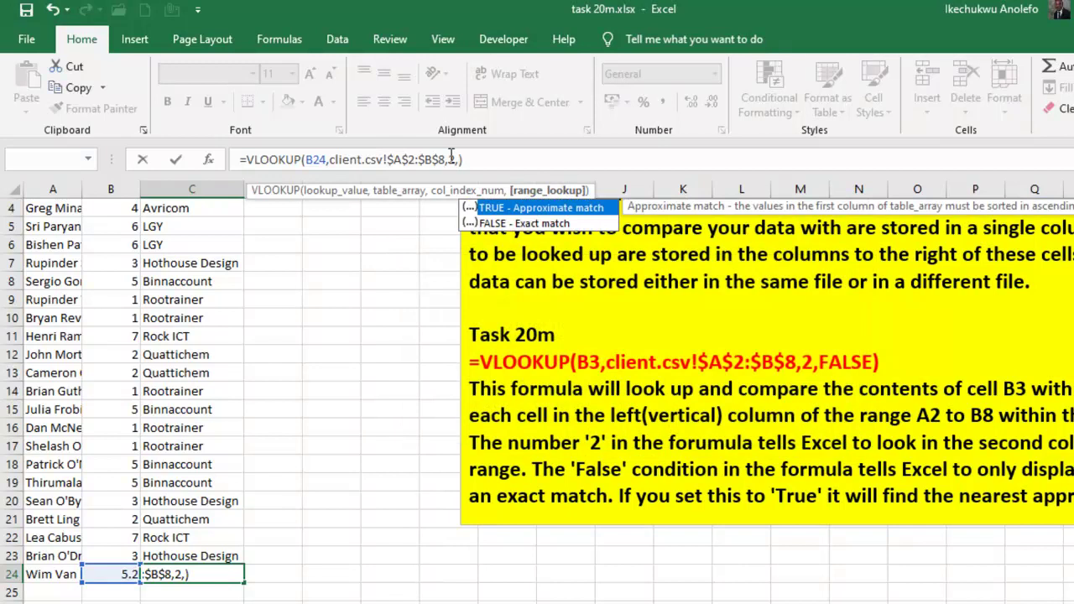
pyautogui.doubleClick(492, 208)
pyautogui.press('Return')
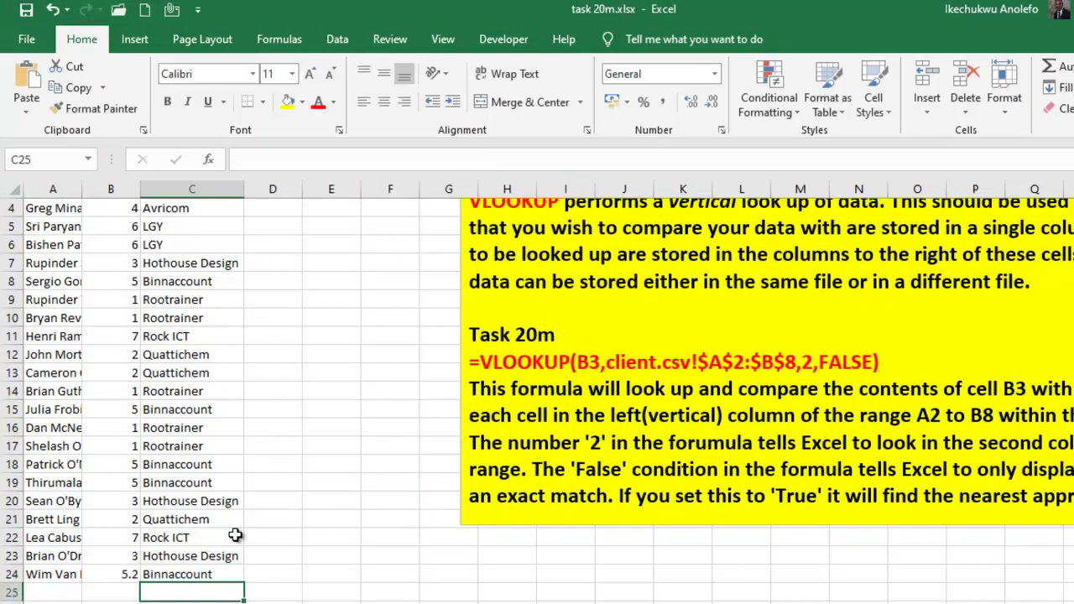
pyautogui.click(169, 574)
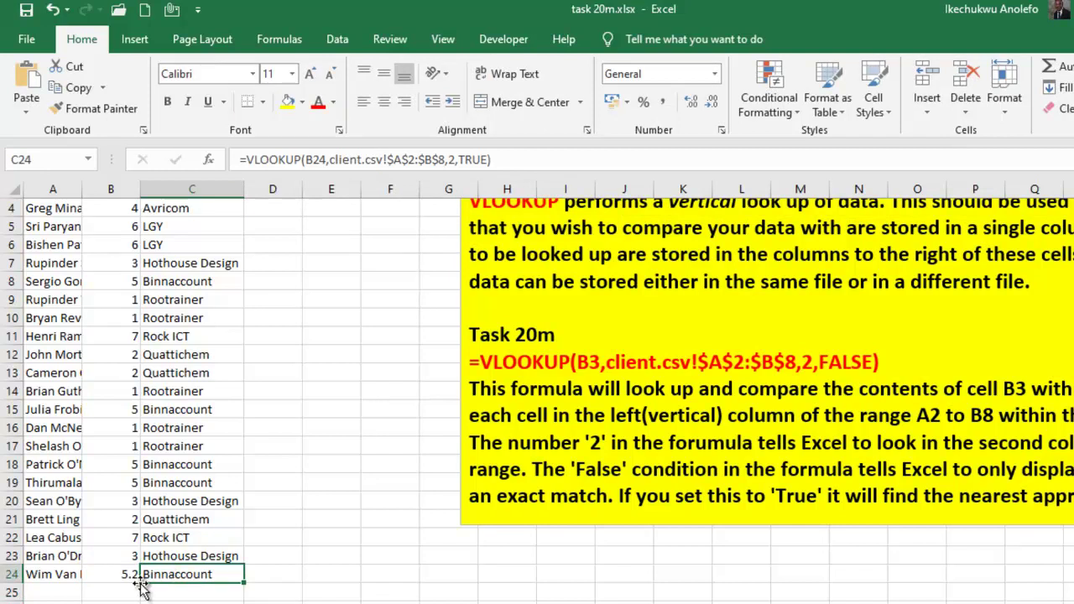
# Change B24 from 5.2 to 5.9 and confirm C24 still returns Binnaccount.
pyautogui.doubleClick(133, 574)
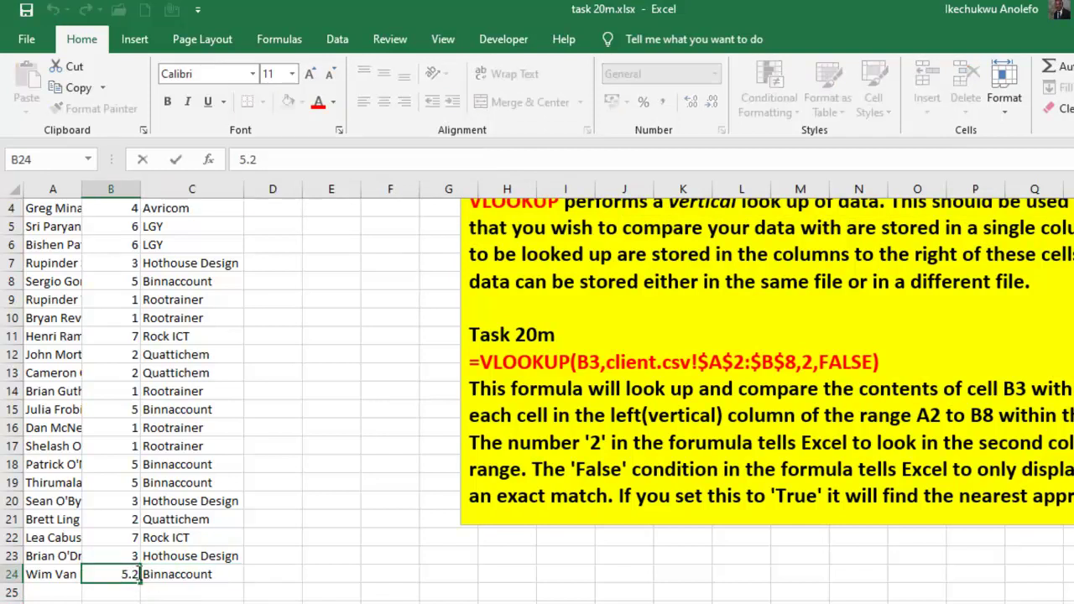
pyautogui.press('BackSpace')
pyautogui.click(226, 577)
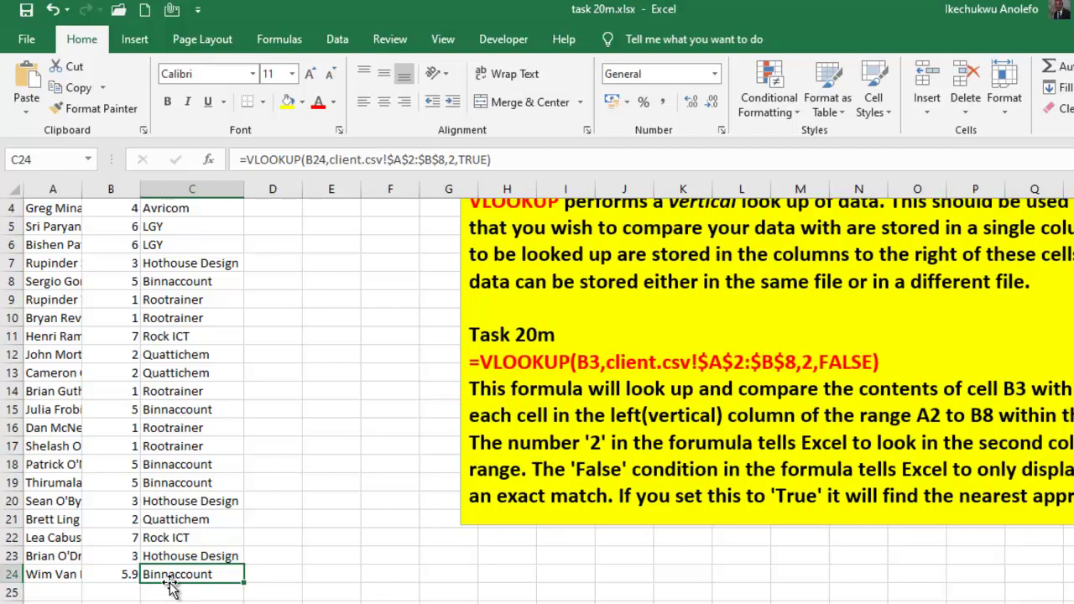
pyautogui.click(126, 577)
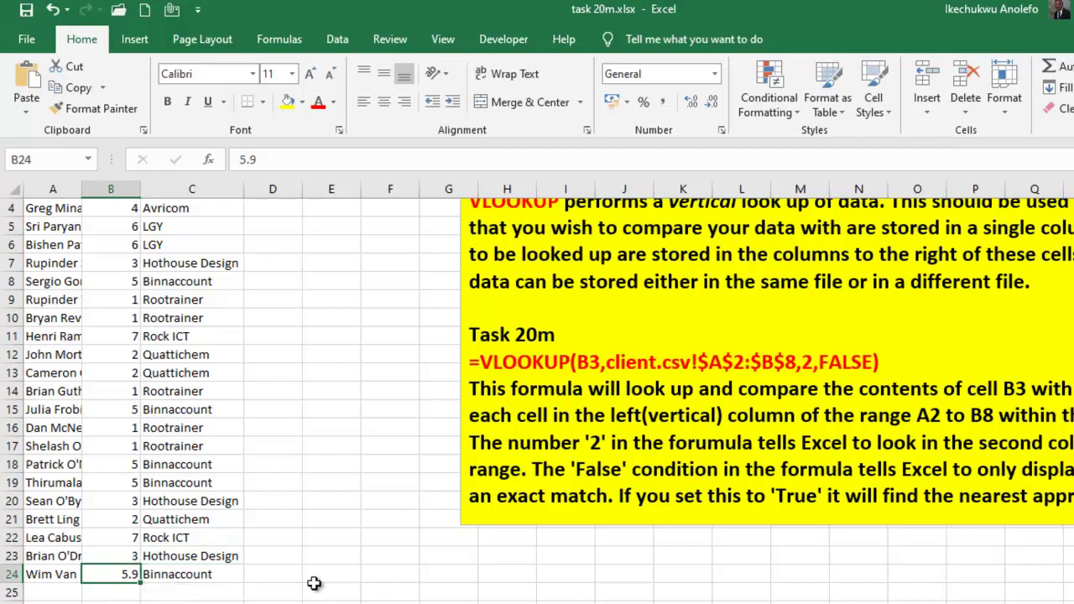
# In client.csv, confirm that TaskCode 5 in A6 pairs with Binnaccount in B6.
pyautogui.click(516, 570)
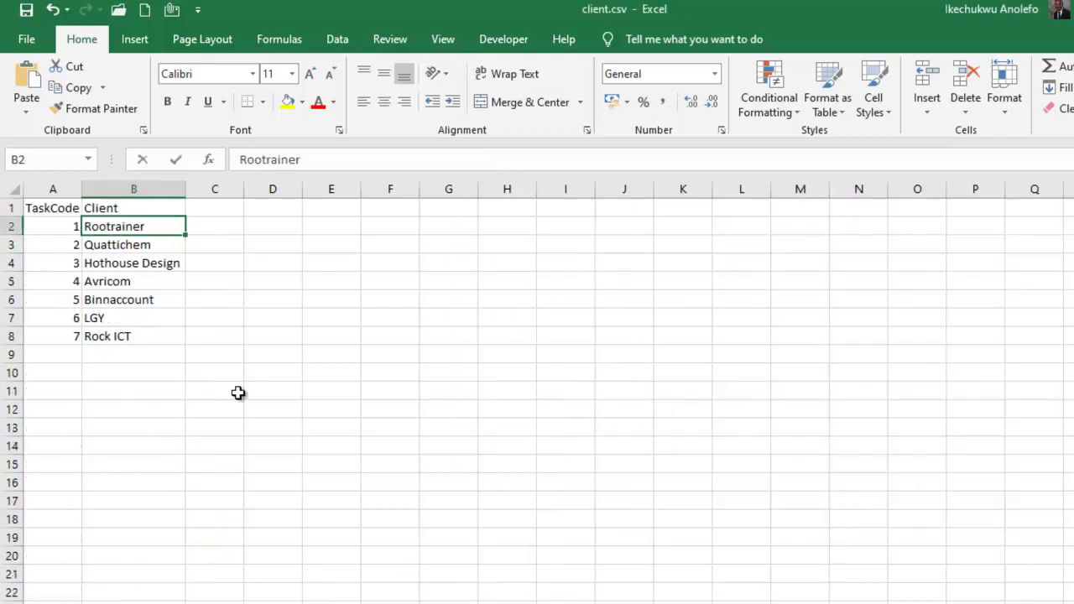
pyautogui.click(72, 300)
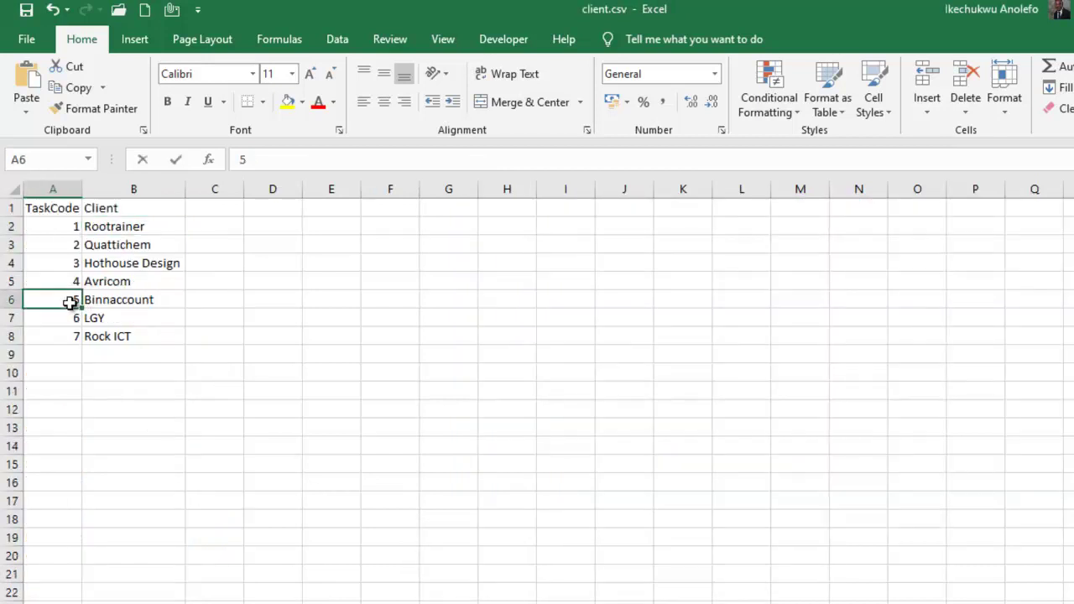
pyautogui.click(112, 302)
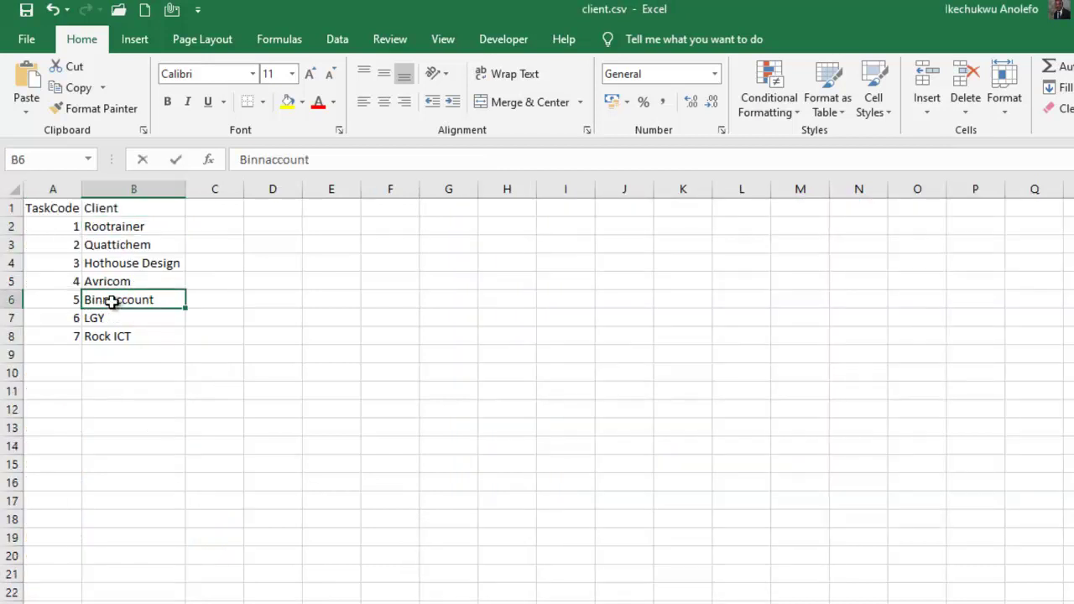
pyautogui.click(61, 304)
pyautogui.click(99, 301)
# Back in task 20m.xlsx, change C24's VLOOKUP match argument from TRUE to FALSE.
pyautogui.moveTo(617, 603)
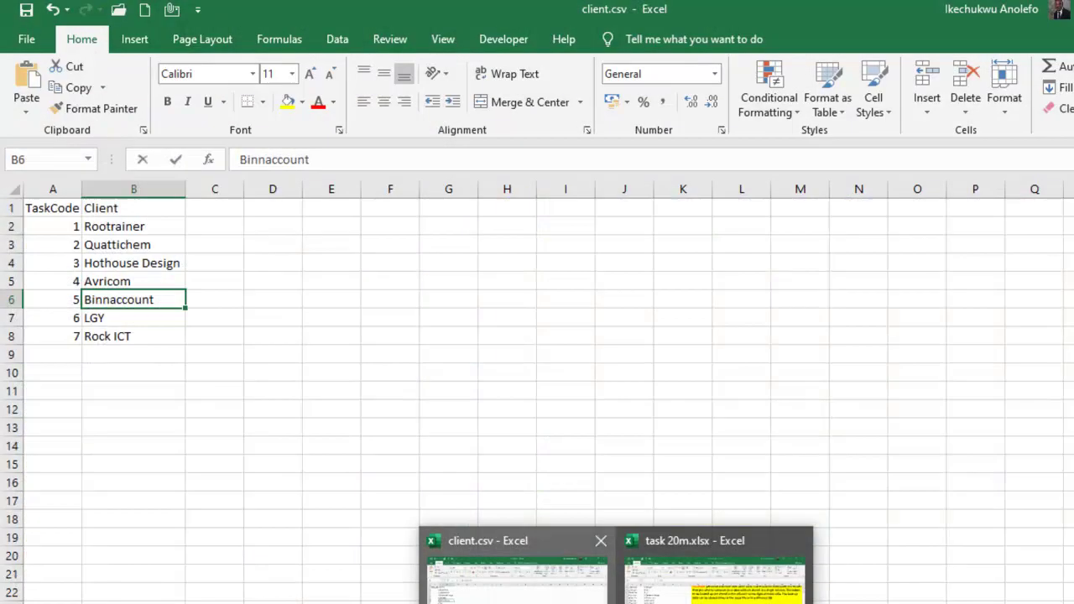
pyautogui.moveTo(715, 570)
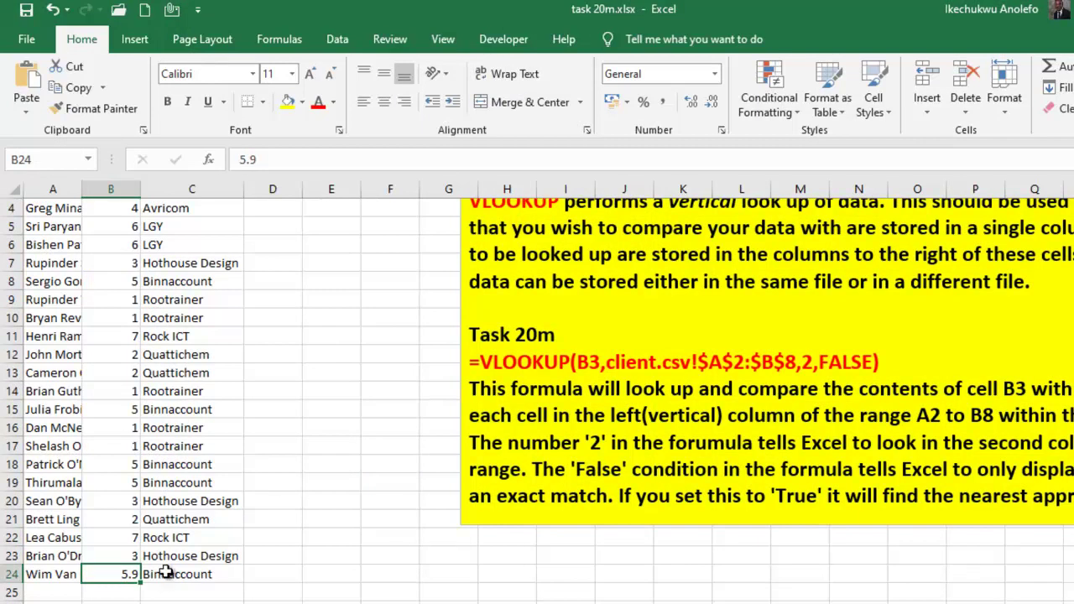
pyautogui.click(216, 572)
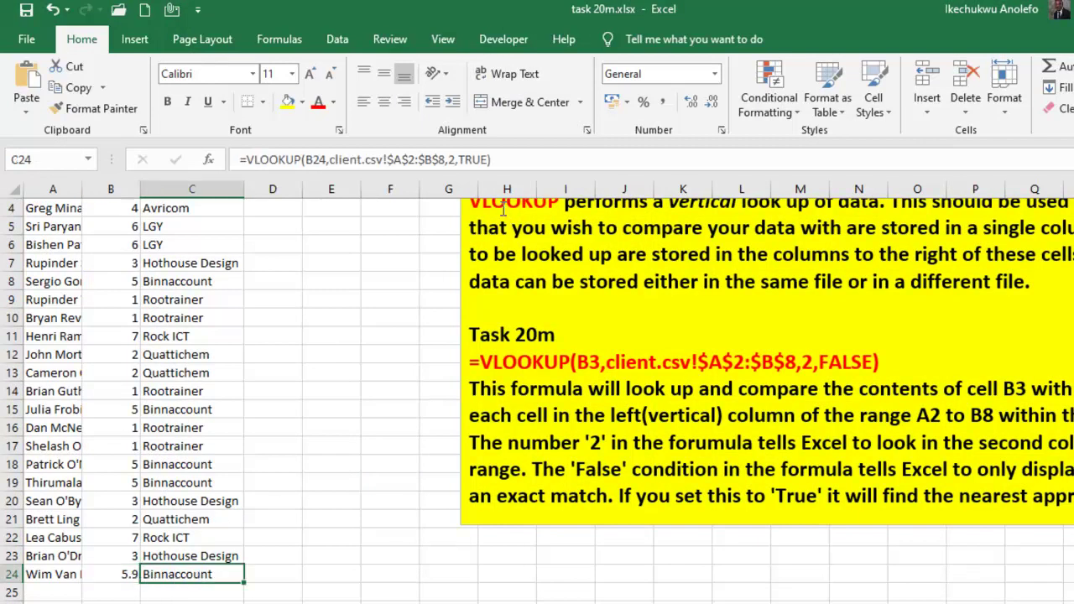
pyautogui.click(491, 159)
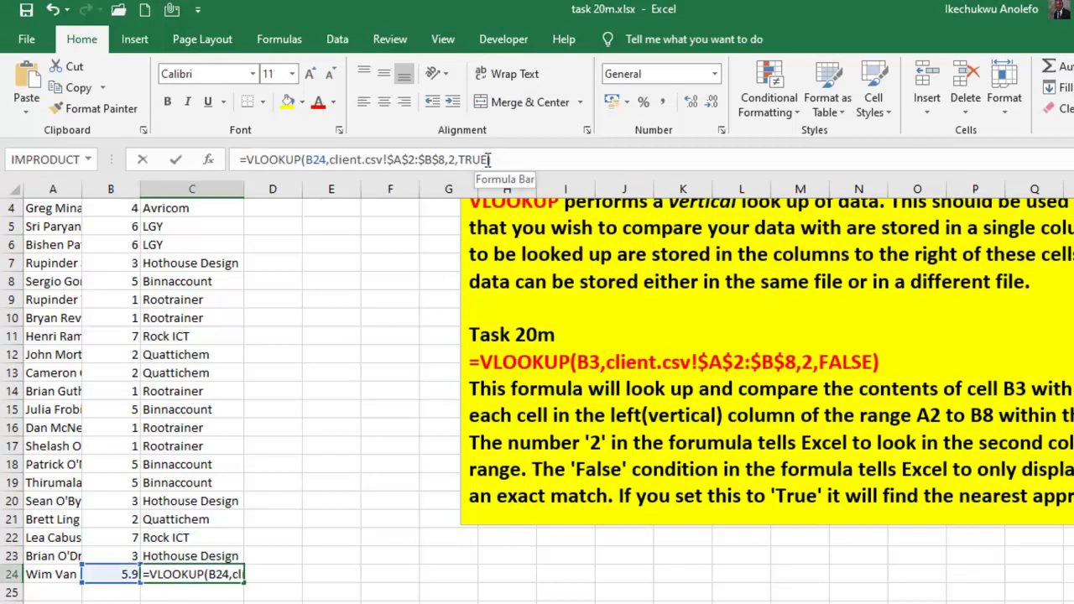
pyautogui.moveTo(491, 160); pyautogui.dragTo(461, 160)
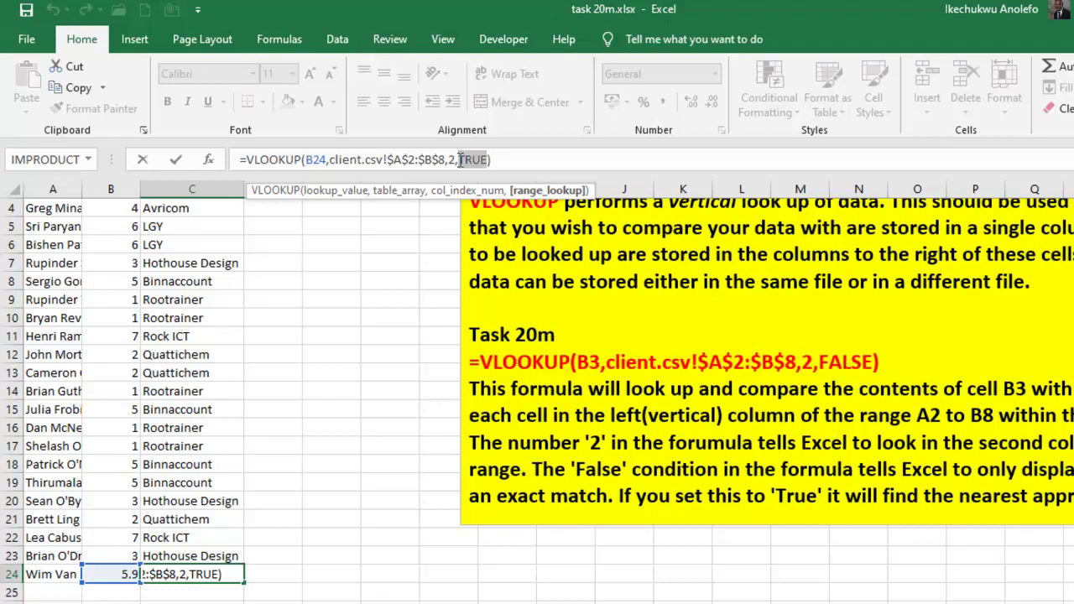
pyautogui.press('BackSpace')
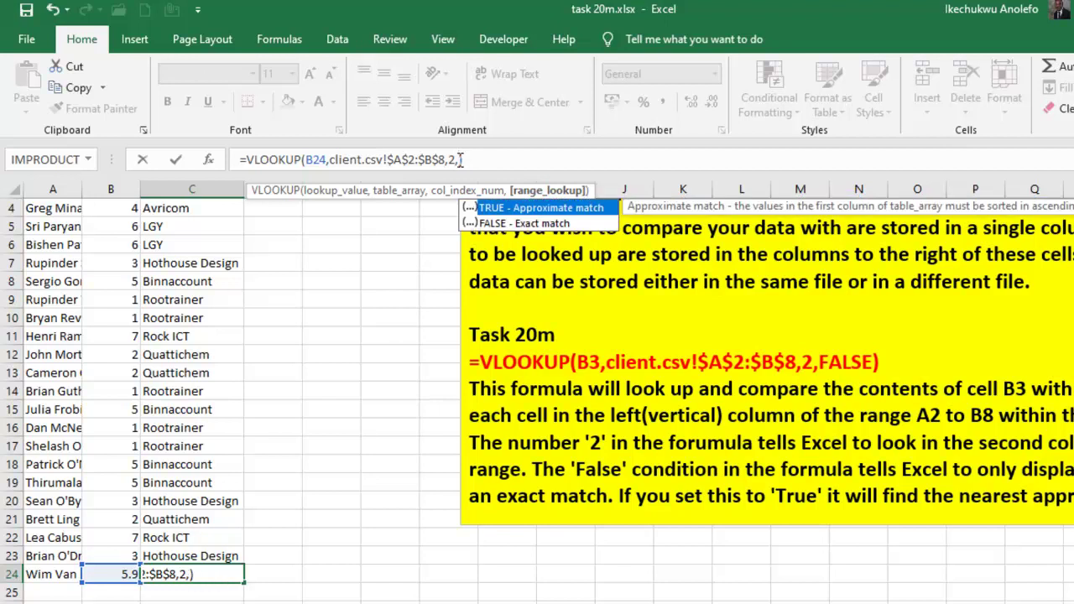
pyautogui.write('F')
pyautogui.doubleClick(516, 223)
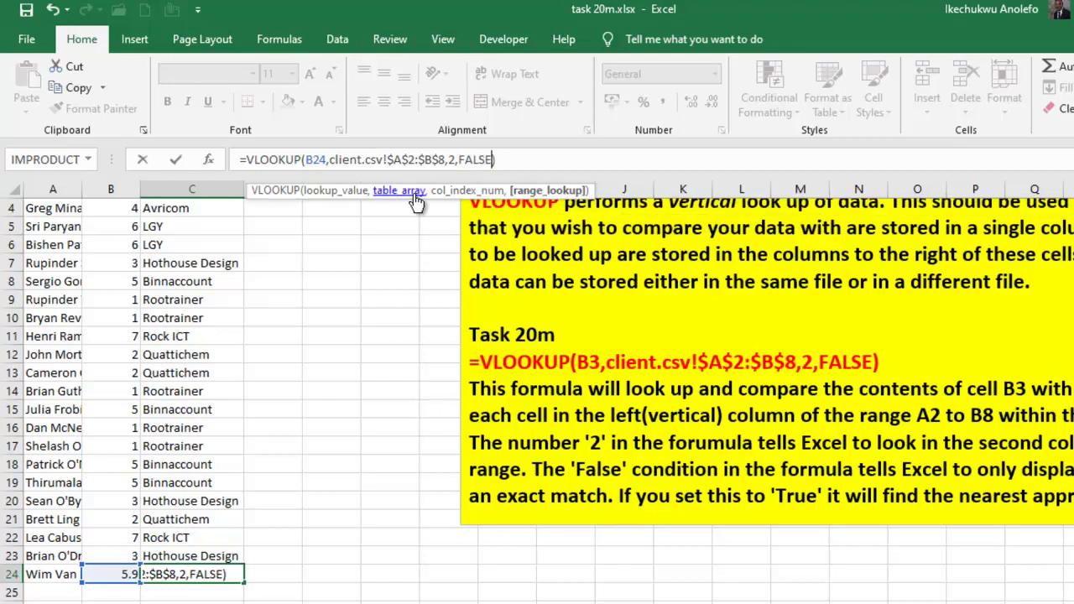
pyautogui.press('Return')
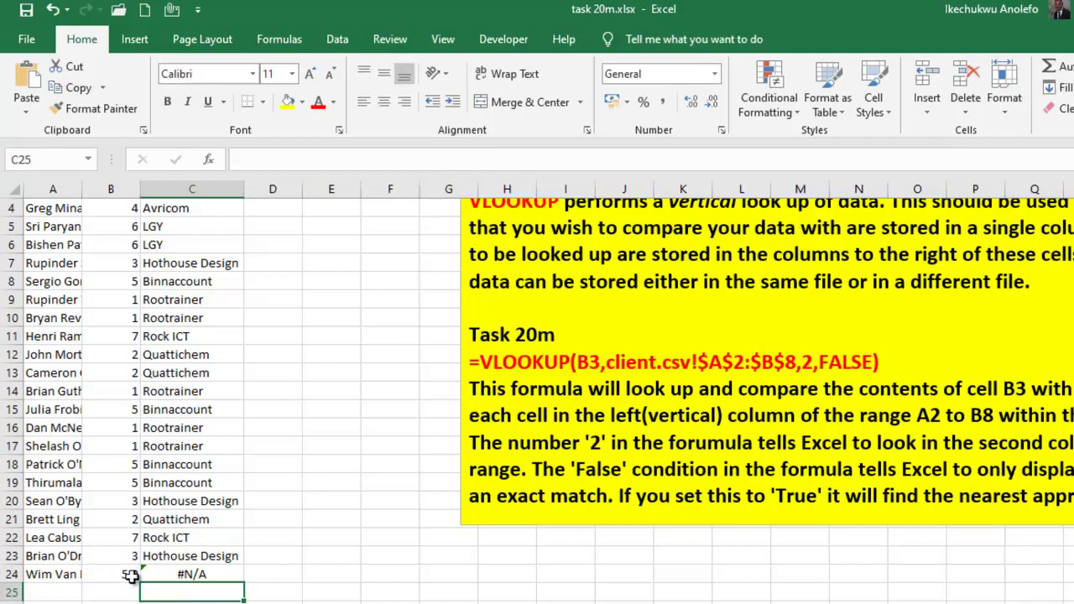
# Enter 5 as the task code in B24.
pyautogui.click(131, 574)
pyautogui.write('5')
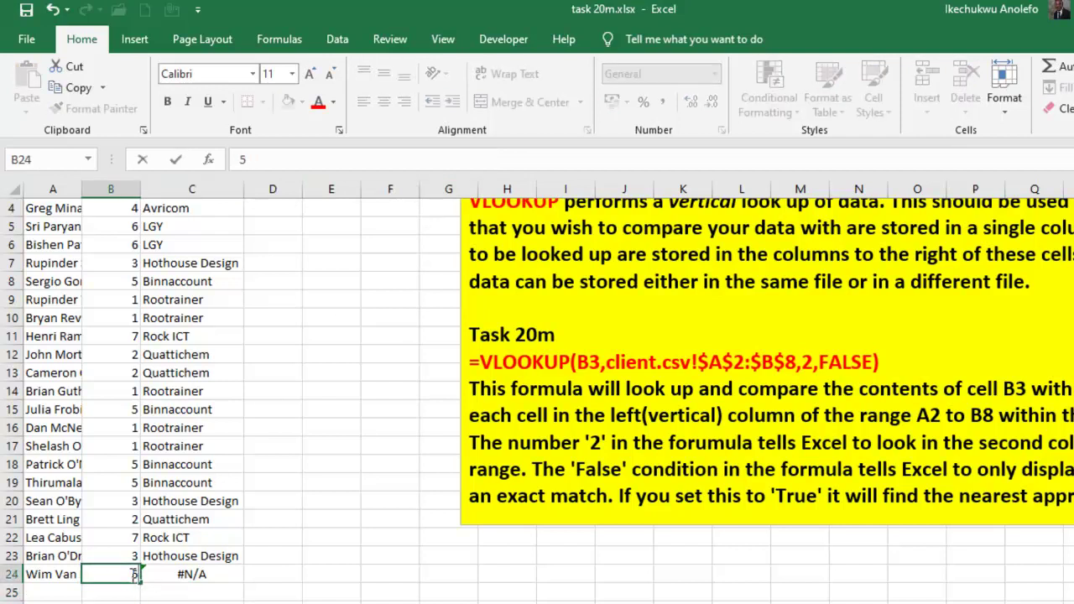
pyautogui.press('Return')
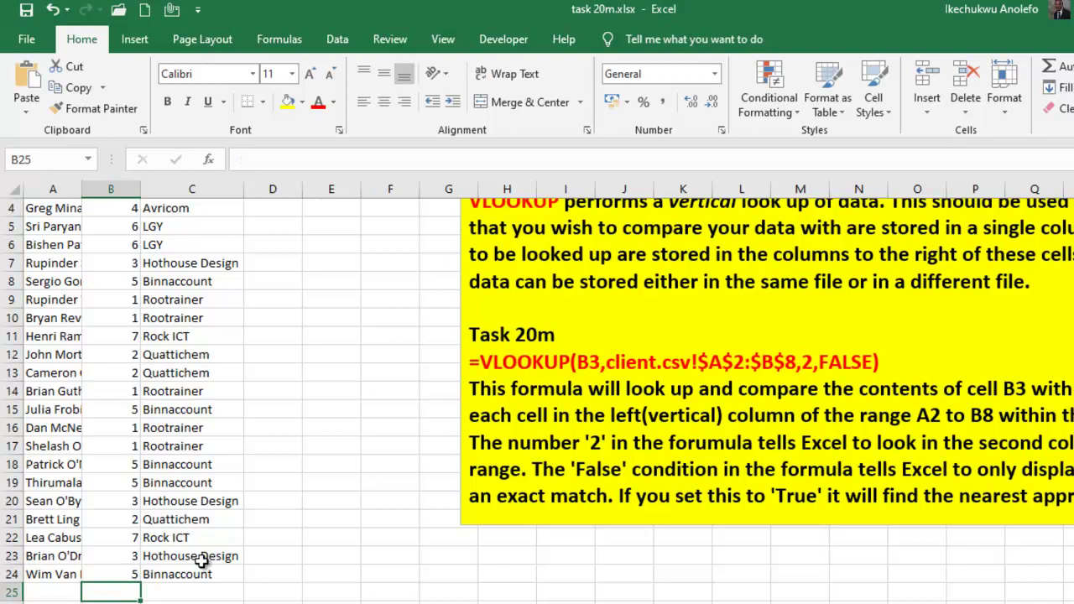
pyautogui.scroll(1, 209, 561)
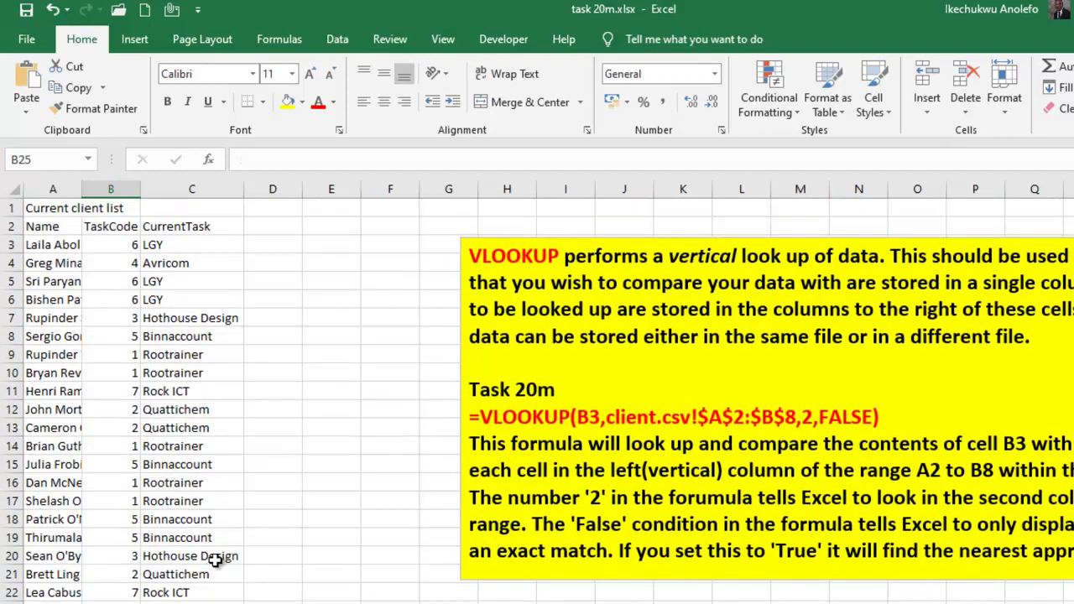
pyautogui.scroll(-2, 216, 561)
pyautogui.scroll(2, 216, 560)
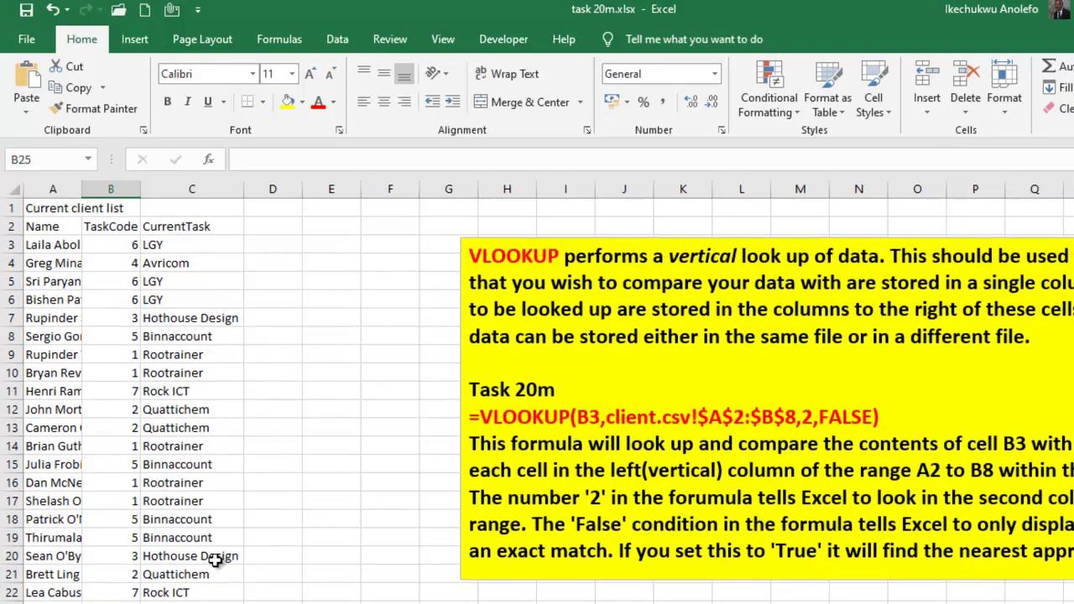